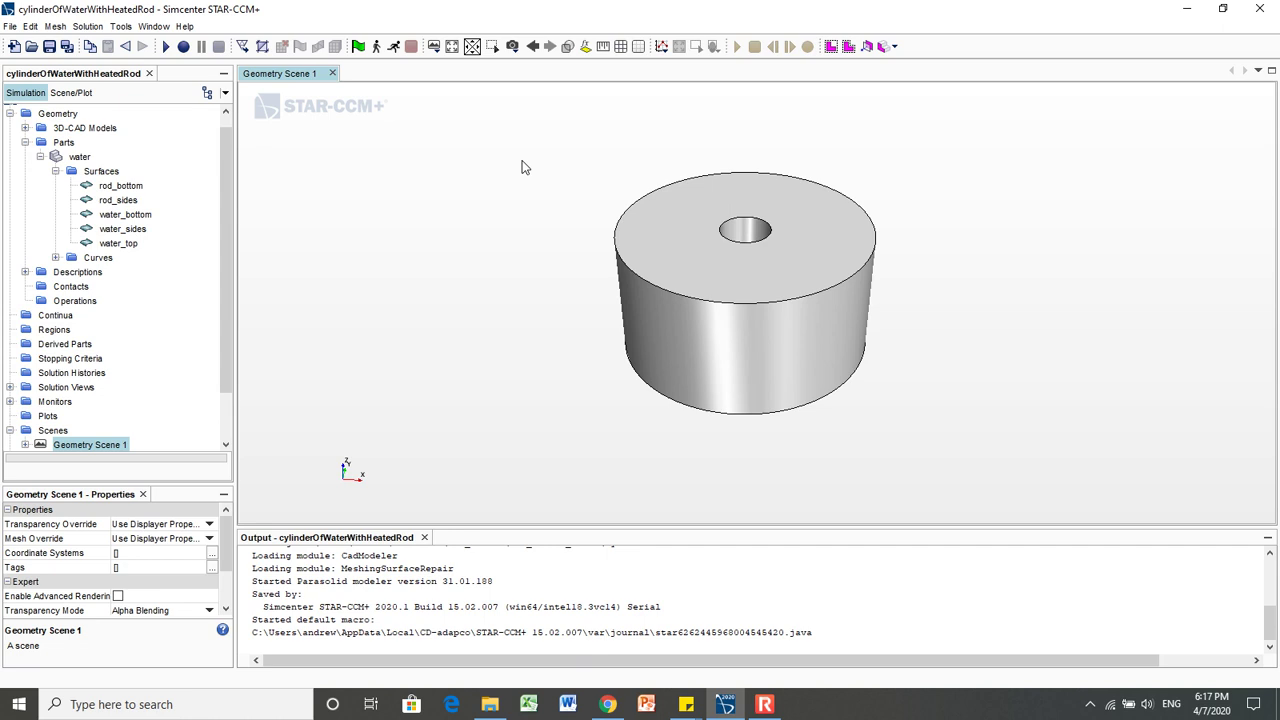
# - Highlight the rod_bottom and water_top surfaces on the model, then reselect Parts
pyautogui.click(122, 188)
pyautogui.press('Down')
pyautogui.press('Down')
pyautogui.press('Down')
pyautogui.press('Down')
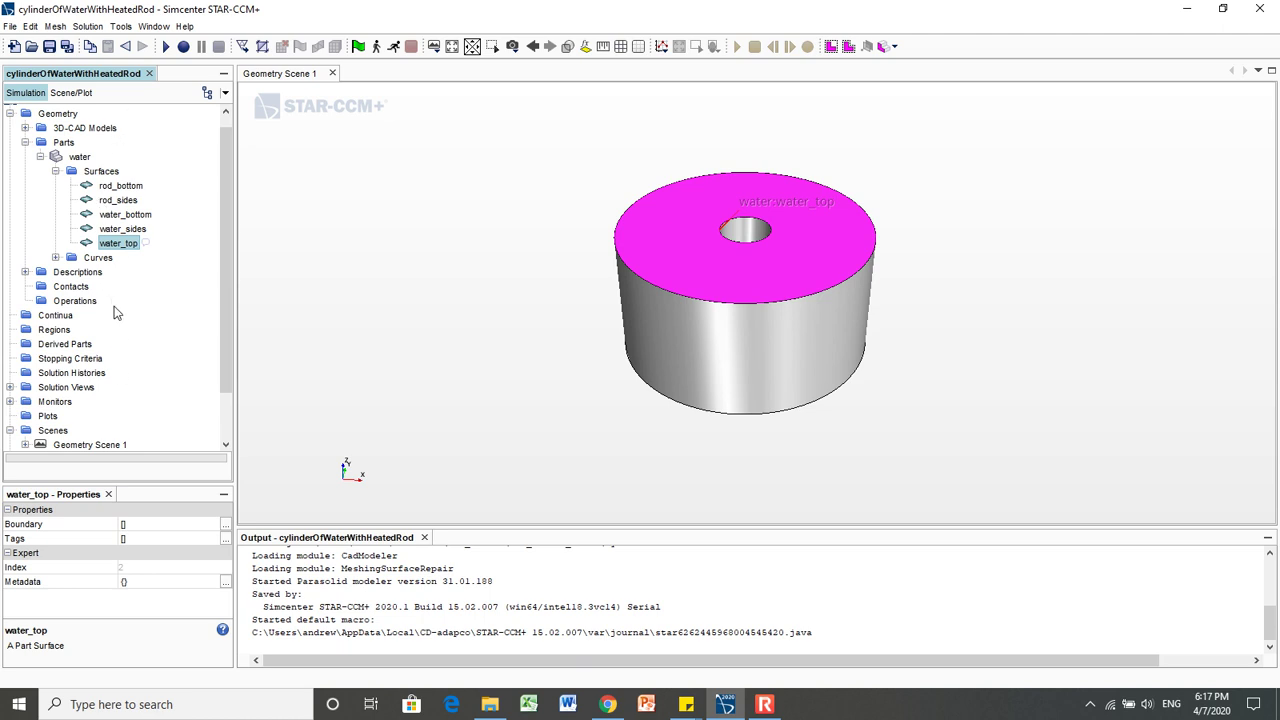
pyautogui.click(62, 145)
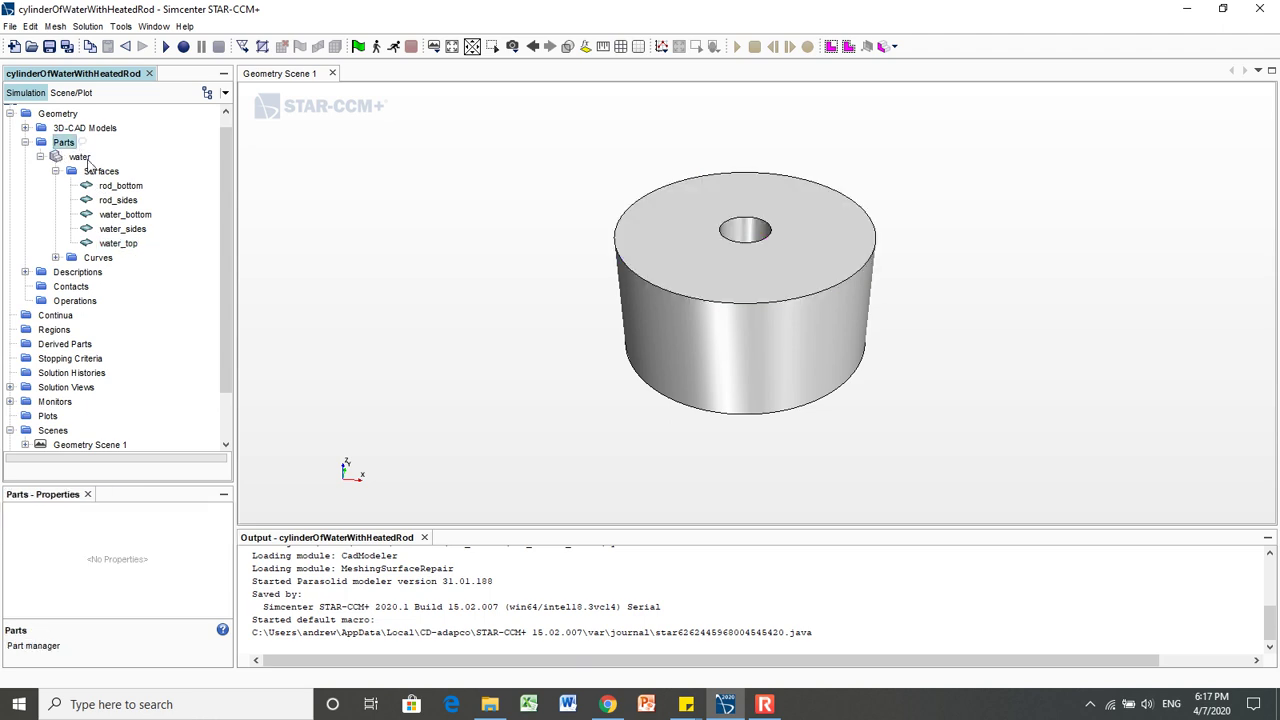
# - Create a new physics continuum from the Continua group's New menu
pyautogui.click(56, 316)
pyautogui.rightClick(57, 318)
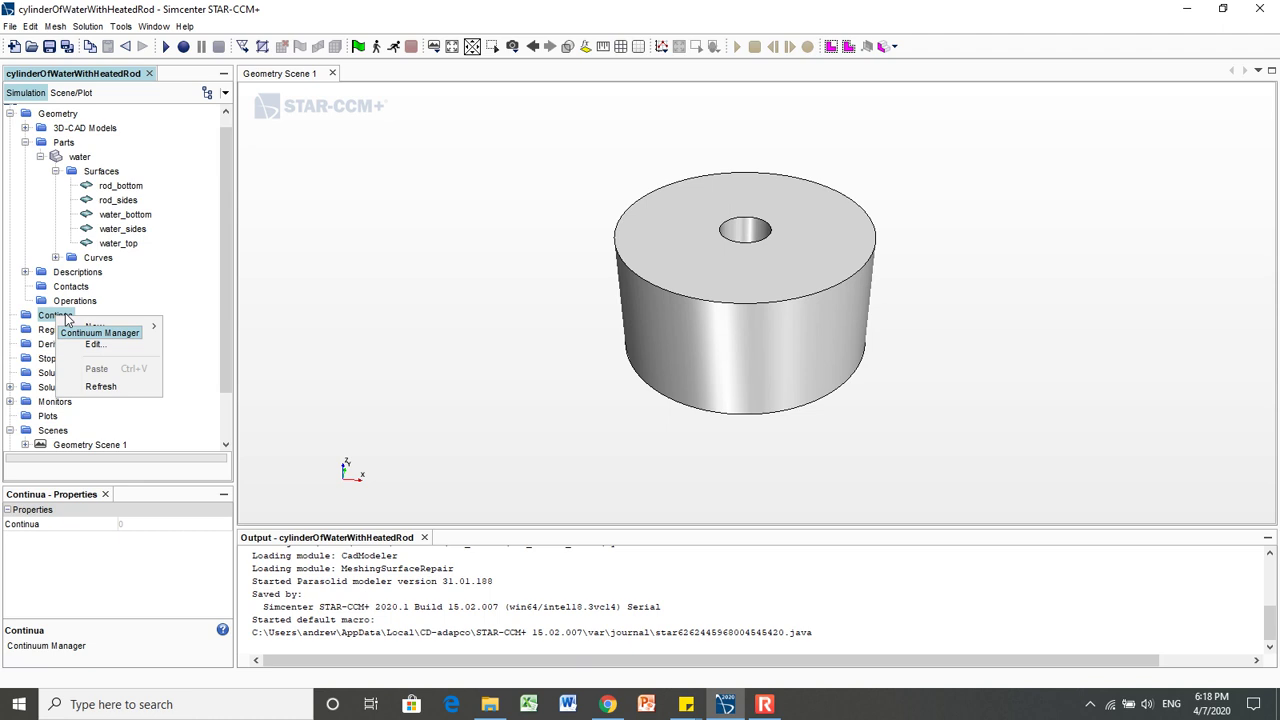
pyautogui.moveTo(74, 328)
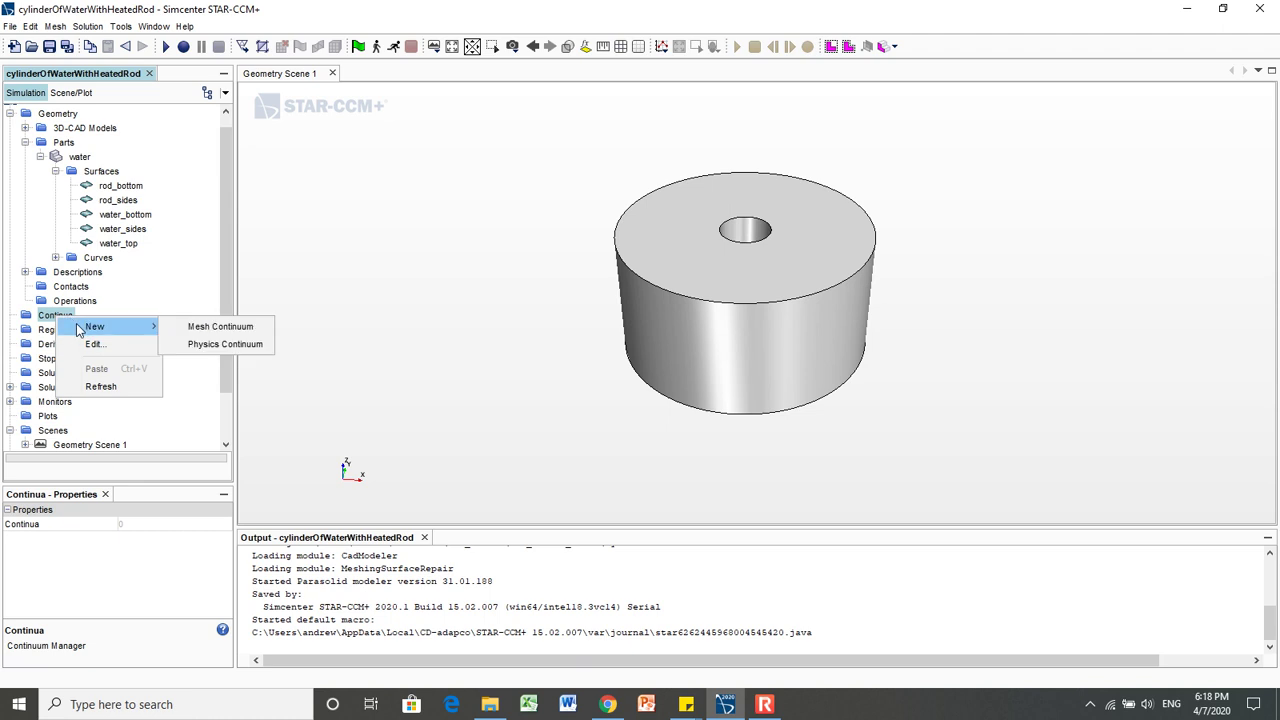
pyautogui.click(220, 345)
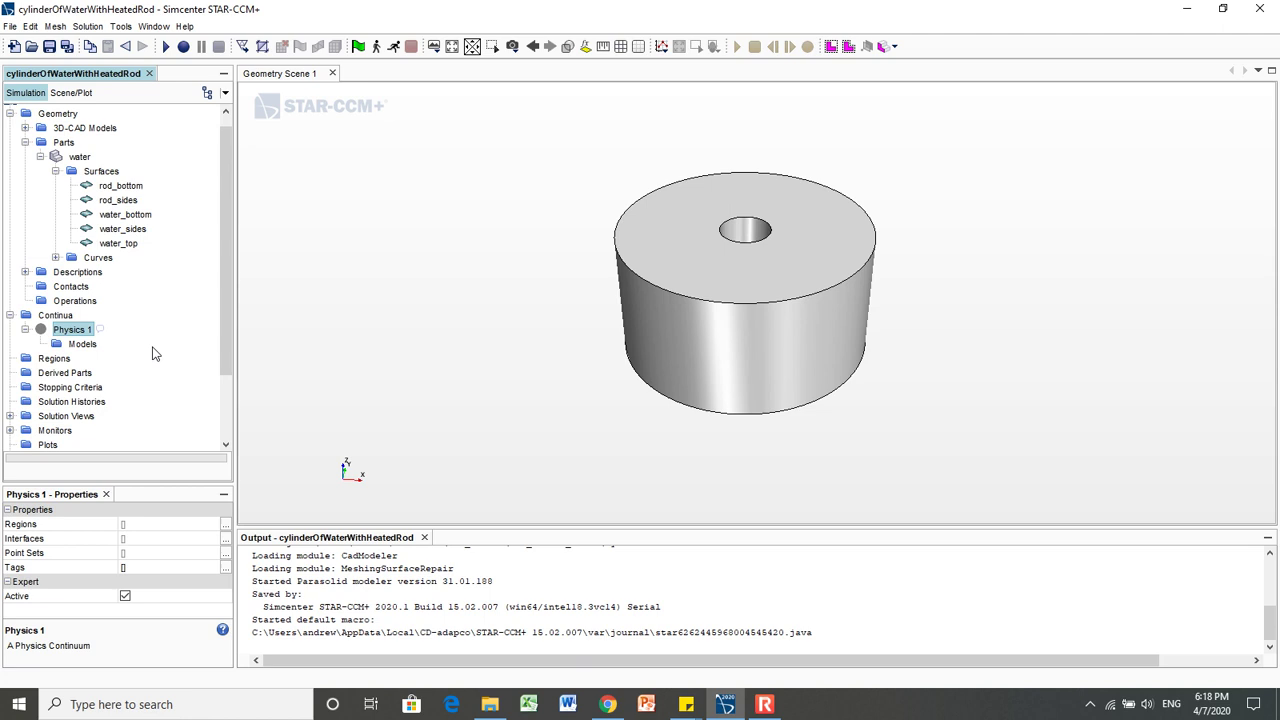
# - Open Select models on the Physics 1 Models node to reach the empty Model Selection dialog
pyautogui.click(82, 345)
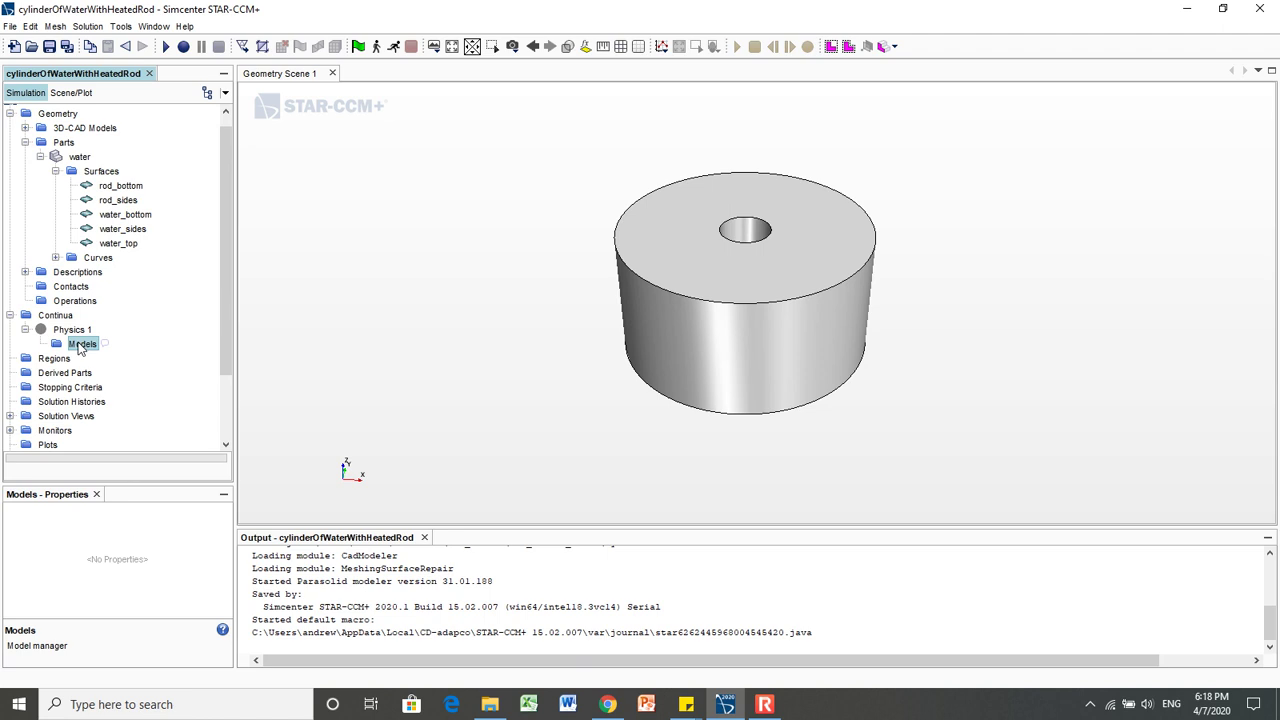
pyautogui.rightClick(78, 347)
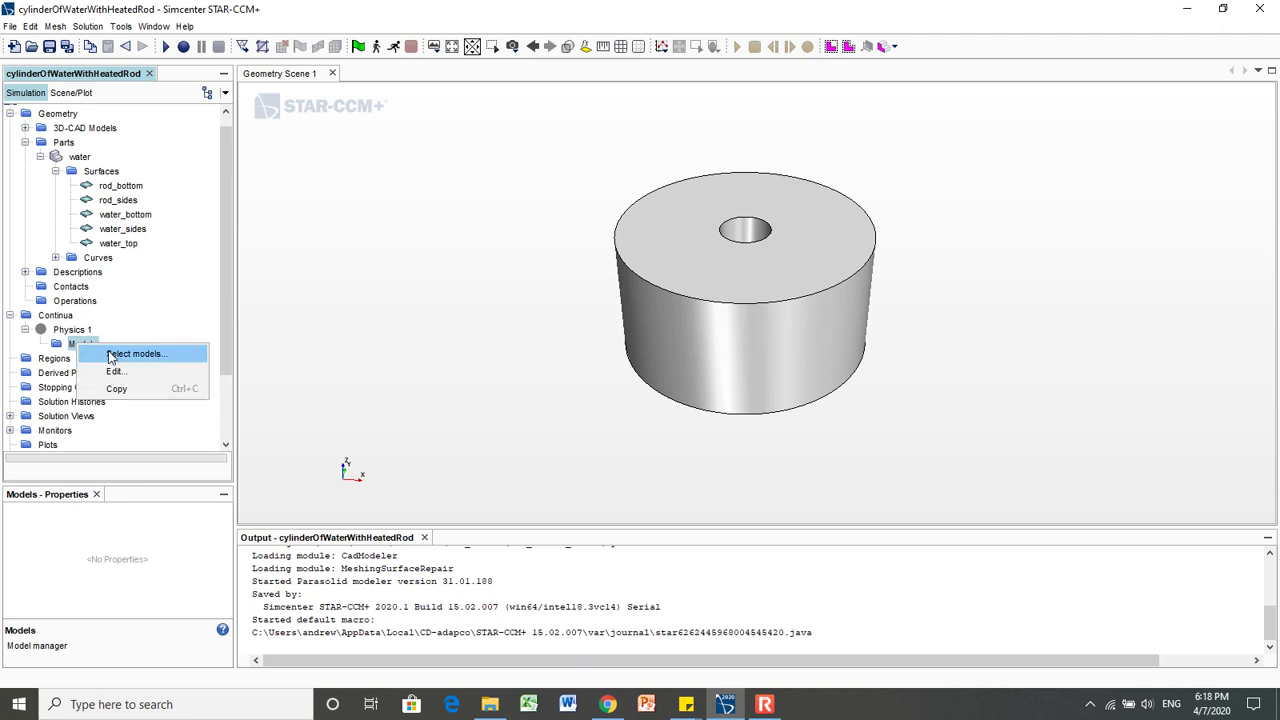
pyautogui.click(174, 326)
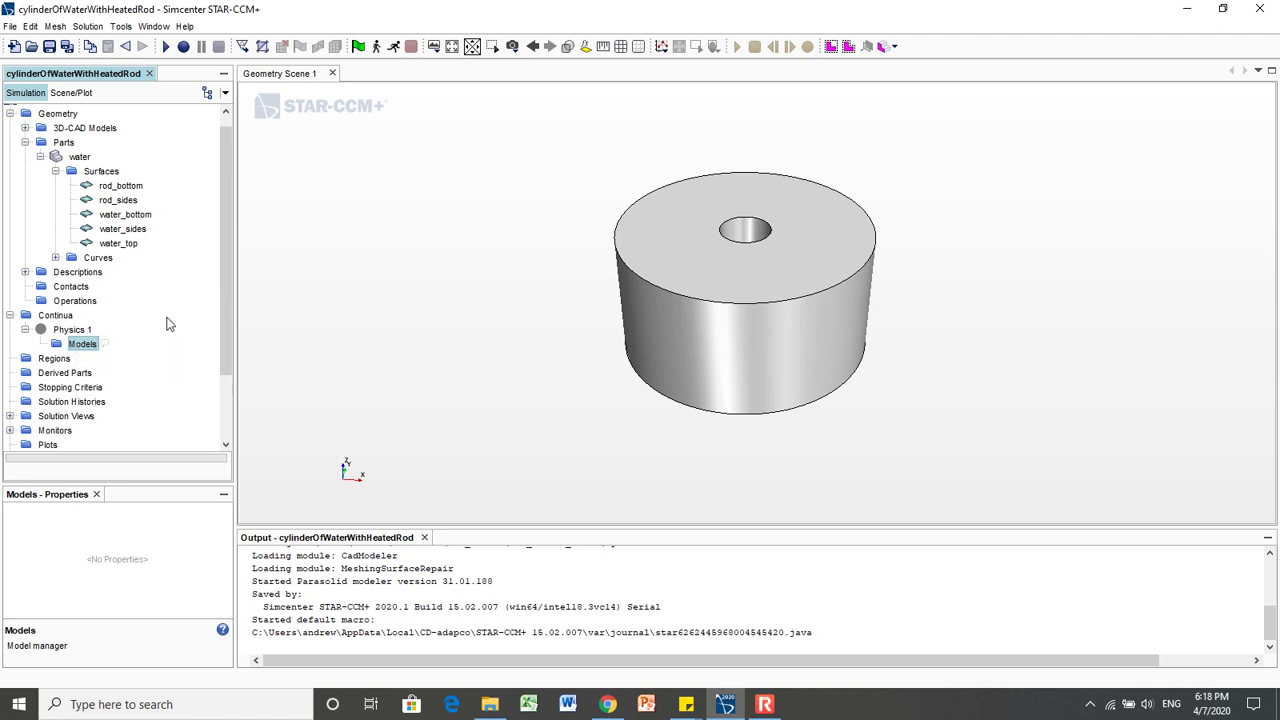
pyautogui.rightClick(90, 345)
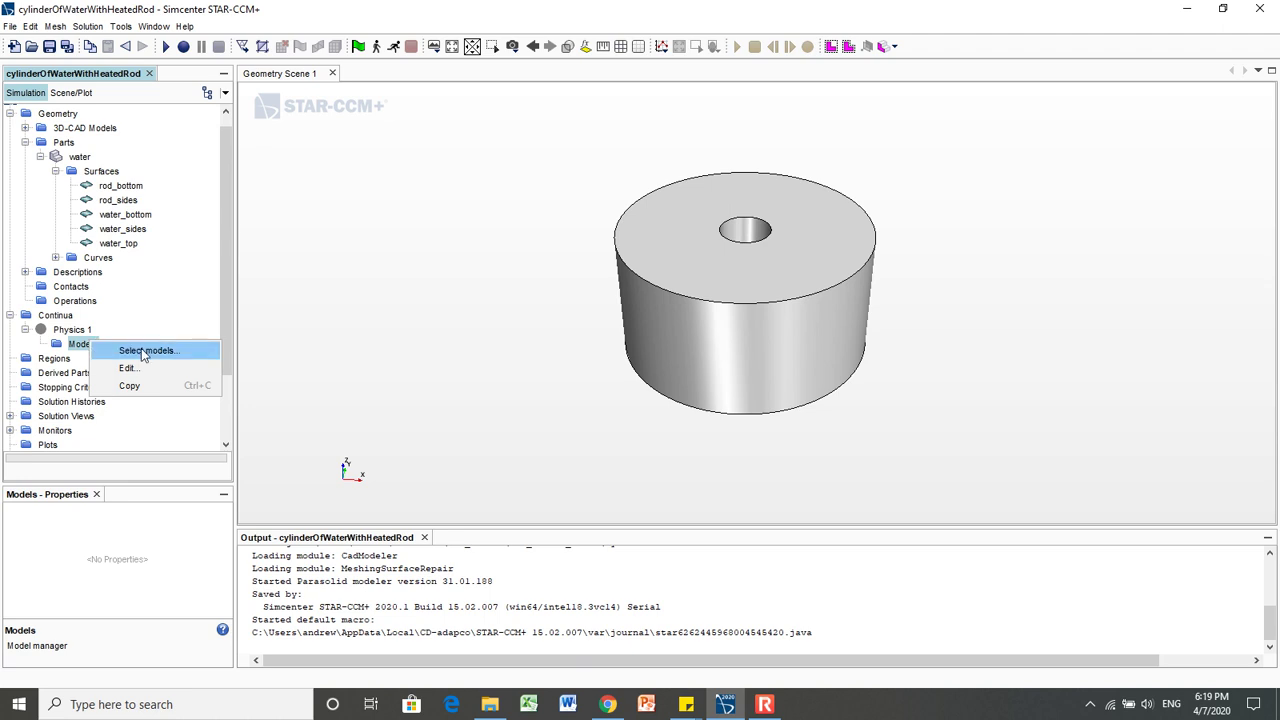
pyautogui.click(145, 351)
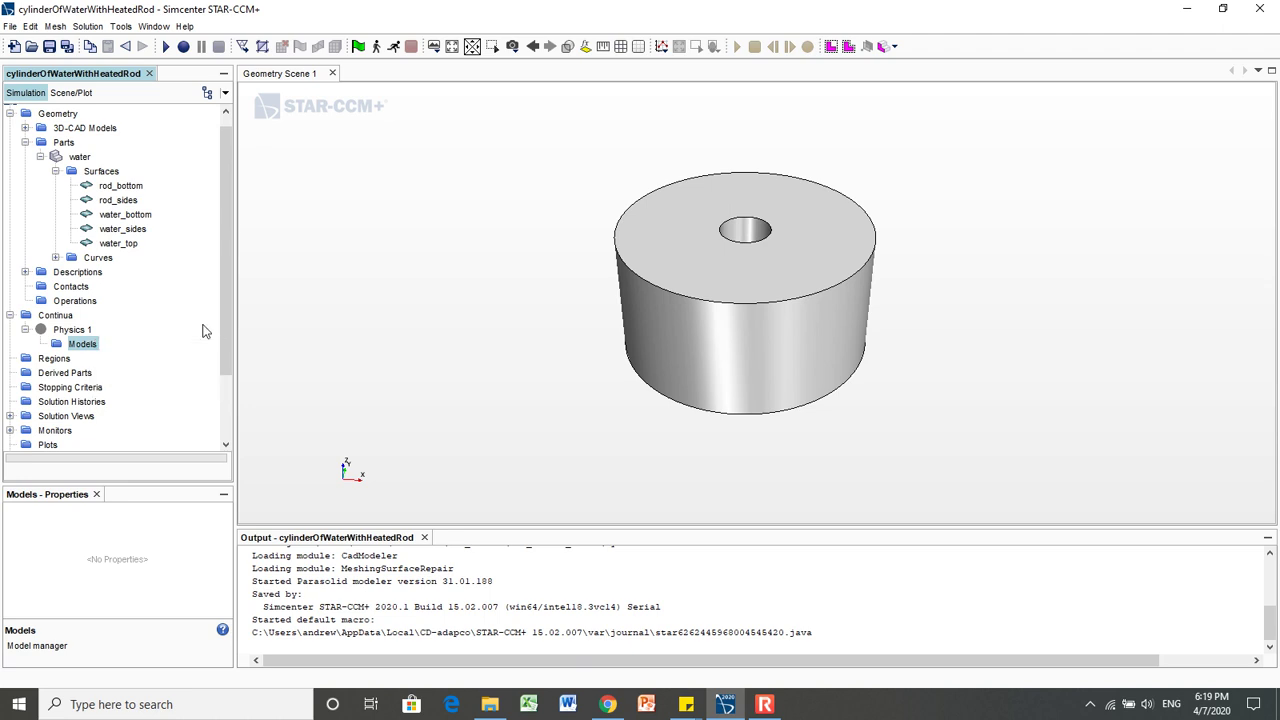
pyautogui.rightClick(76, 342)
pyautogui.click(128, 360)
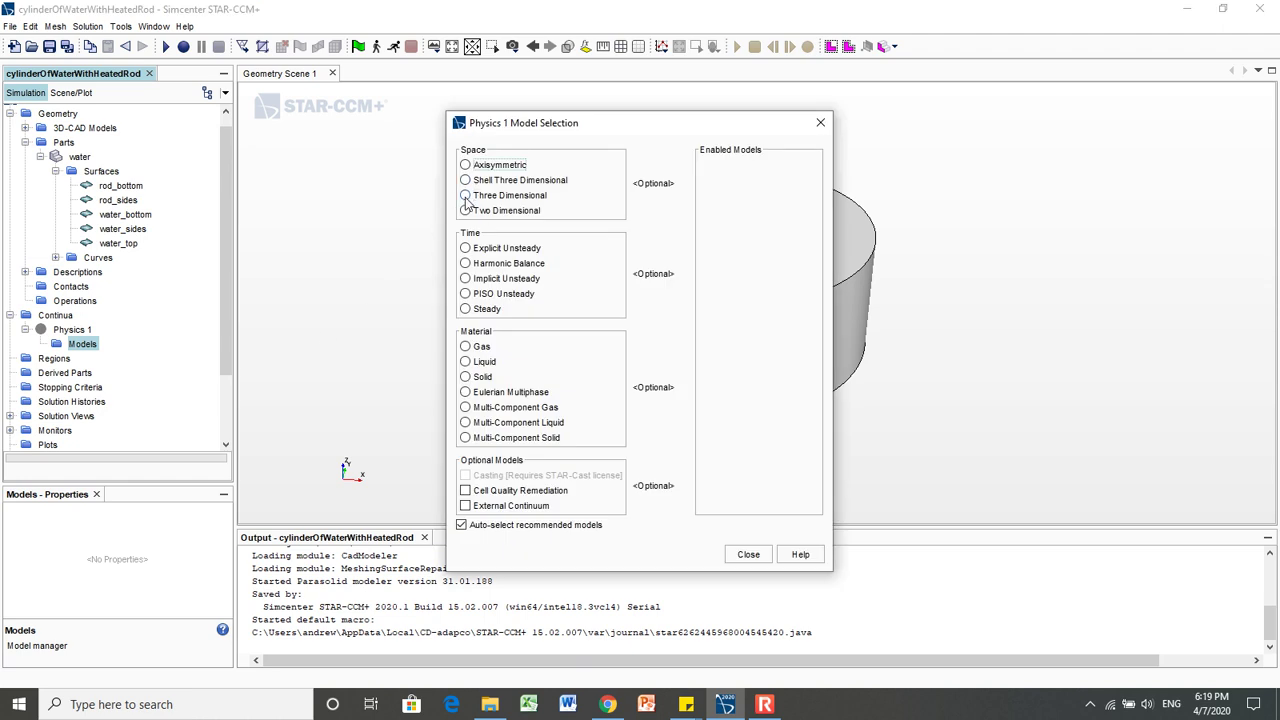
# - Select Three Dimensional, Liquid, Segregated Flow, Constant Density, Steady and Laminar models
pyautogui.click(487, 196)
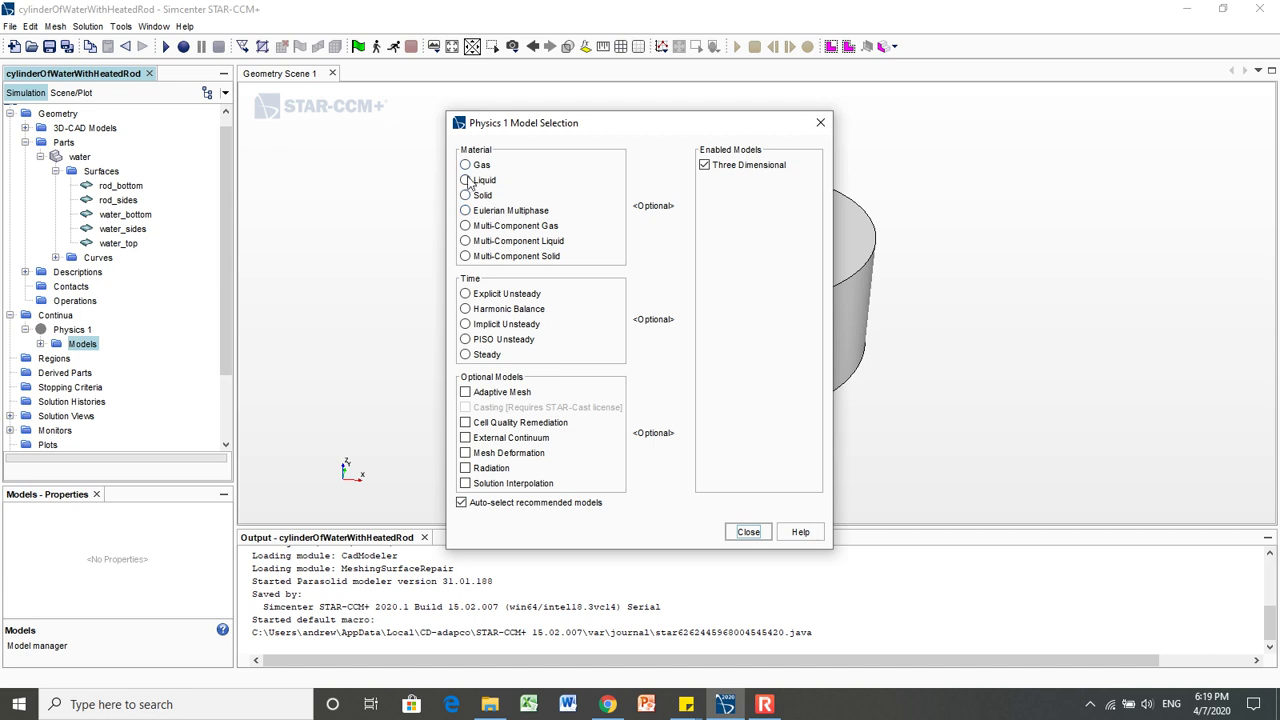
pyautogui.click(465, 182)
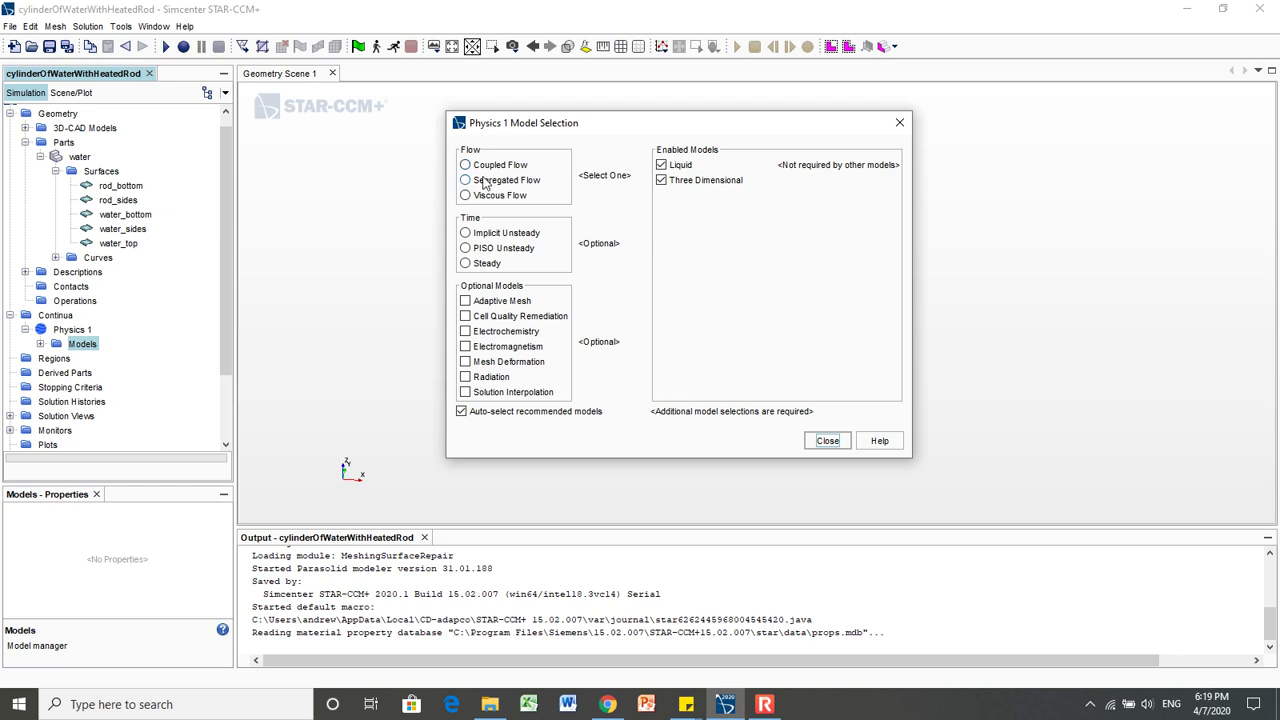
pyautogui.click(466, 181)
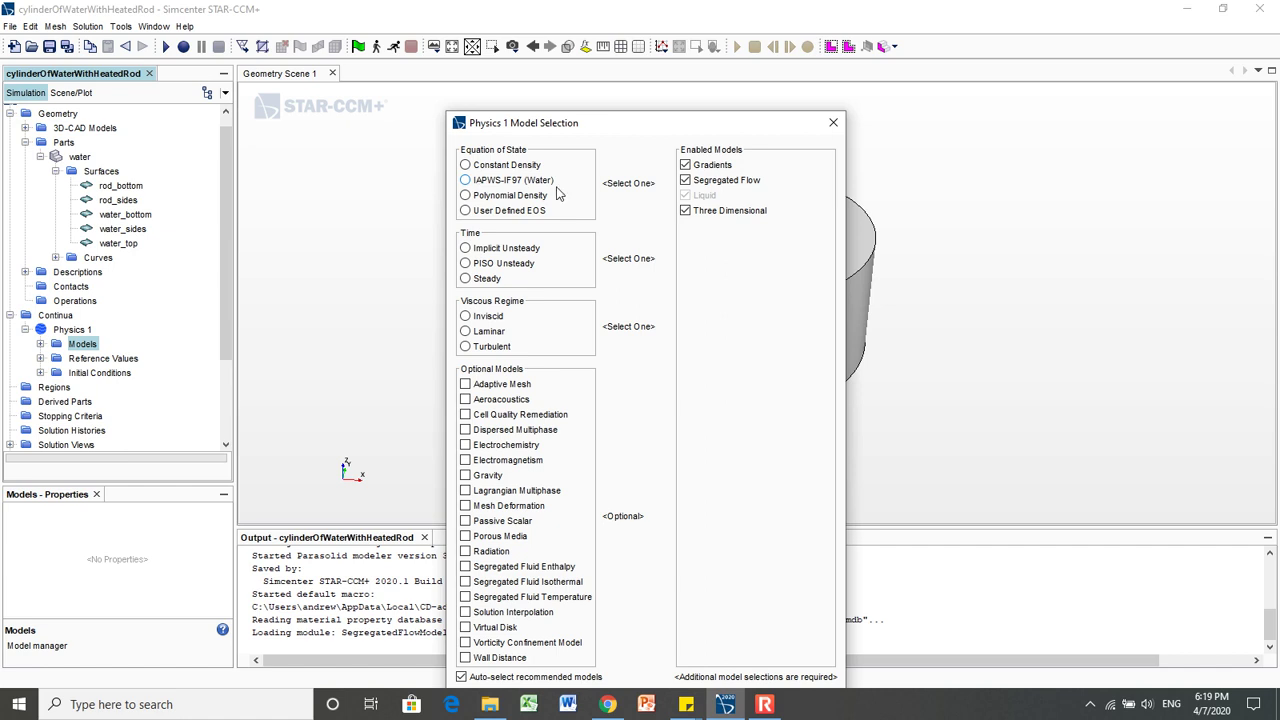
pyautogui.click(465, 164)
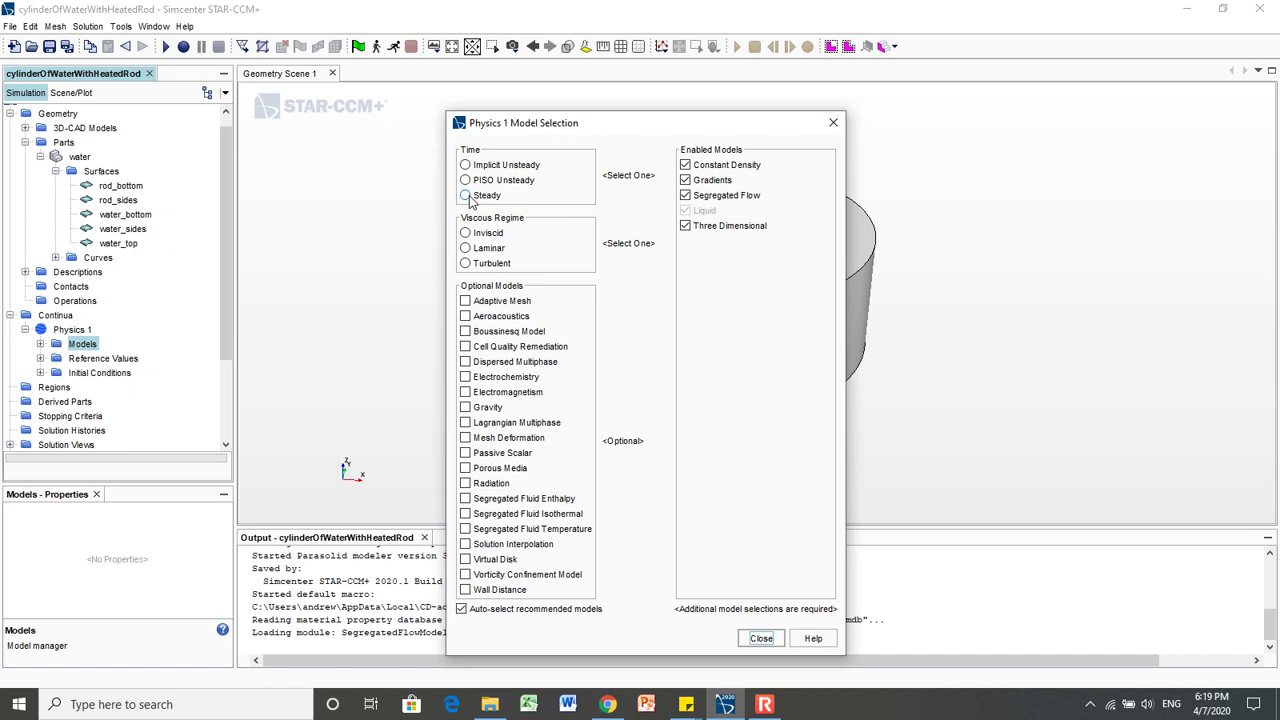
pyautogui.click(467, 196)
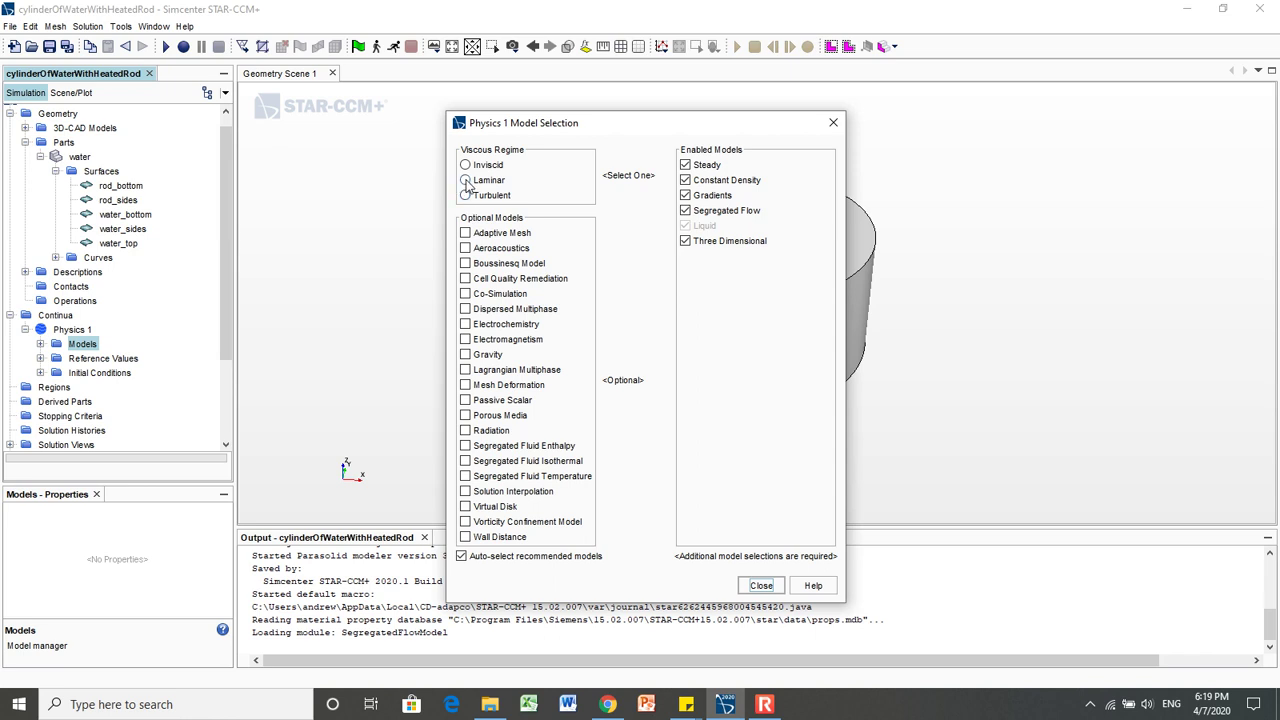
pyautogui.click(466, 181)
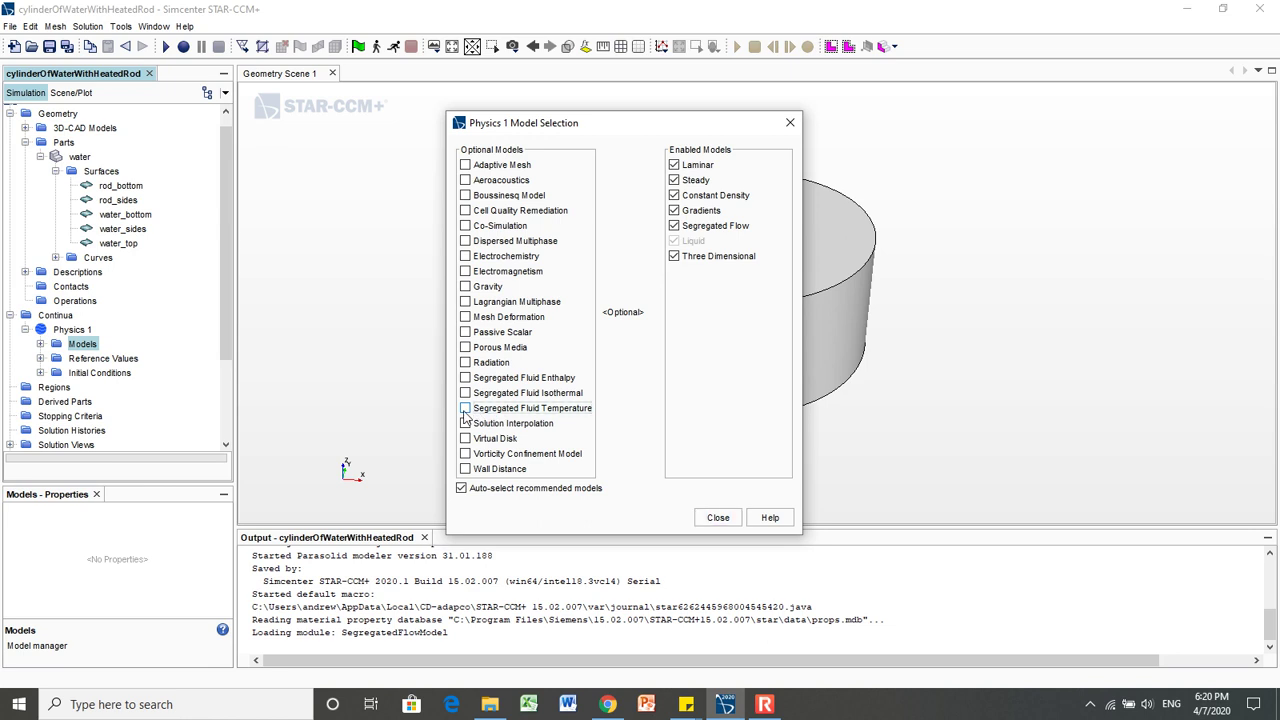
# - Add Segregated Fluid Temperature and Boussinesq Model, then close Model Selection
pyautogui.click(465, 409)
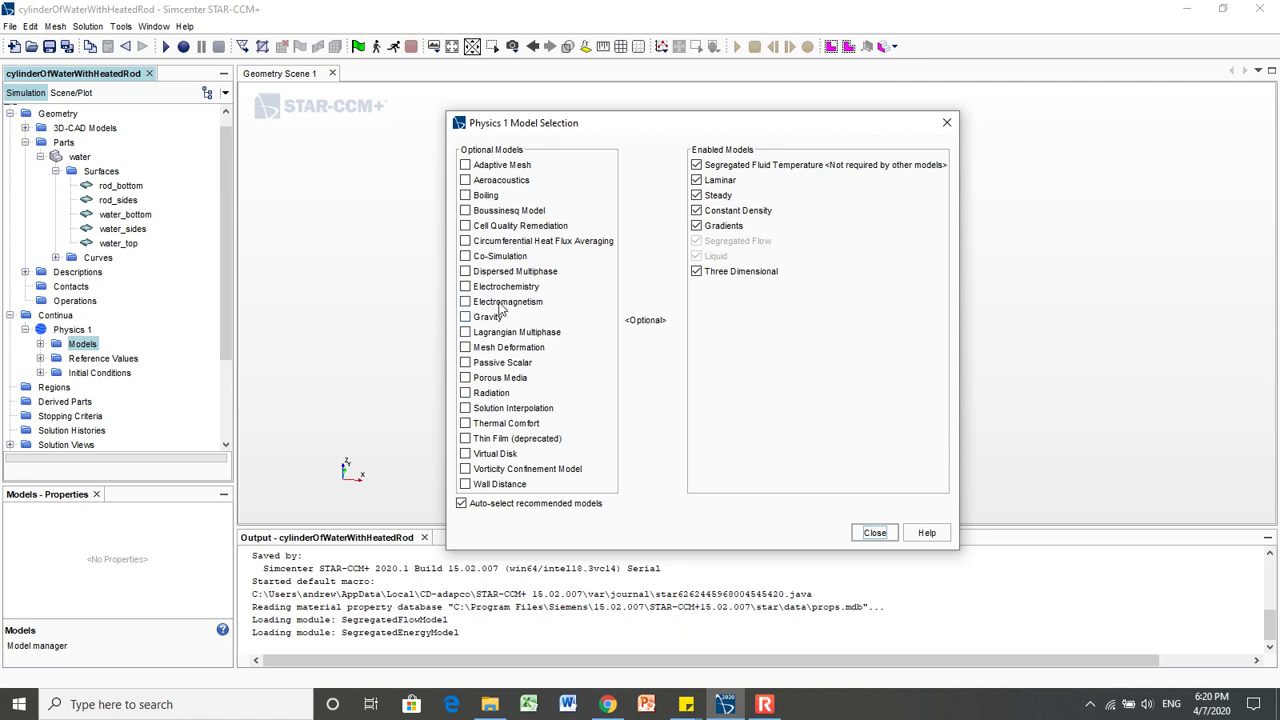
pyautogui.click(465, 211)
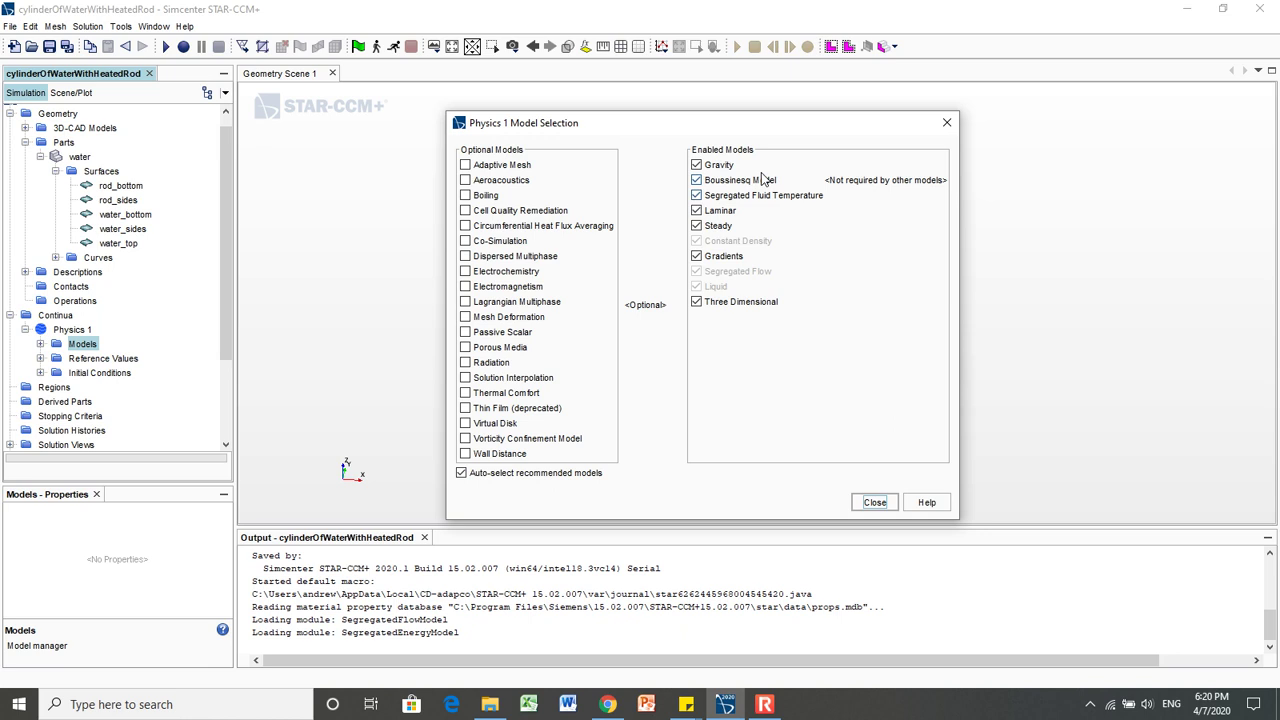
pyautogui.click(875, 503)
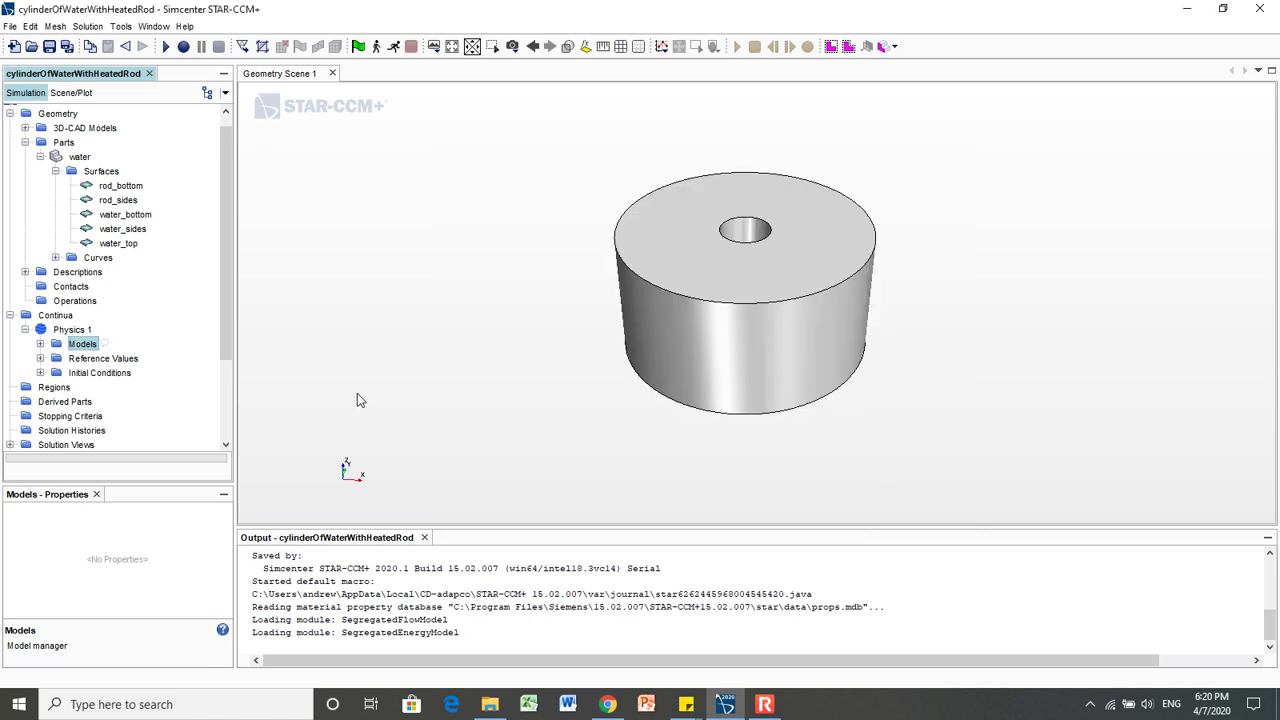
pyautogui.click(40, 344)
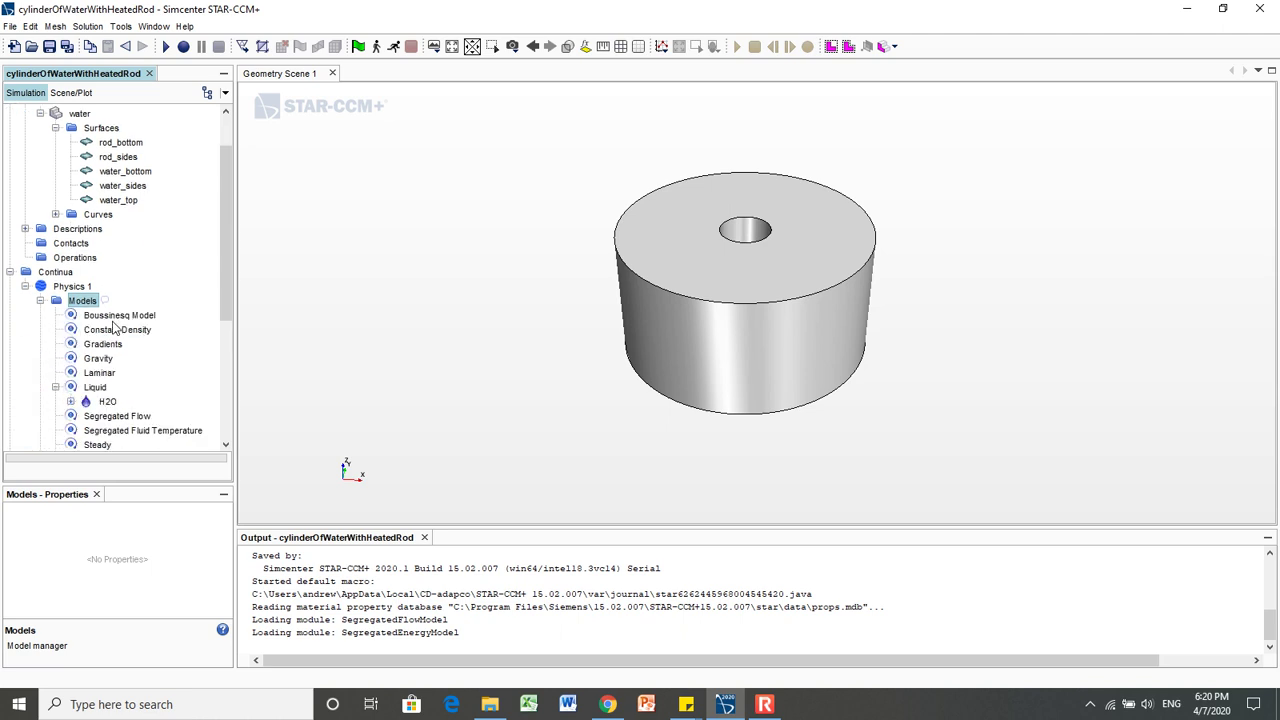
pyautogui.scroll(-2, 119, 333)
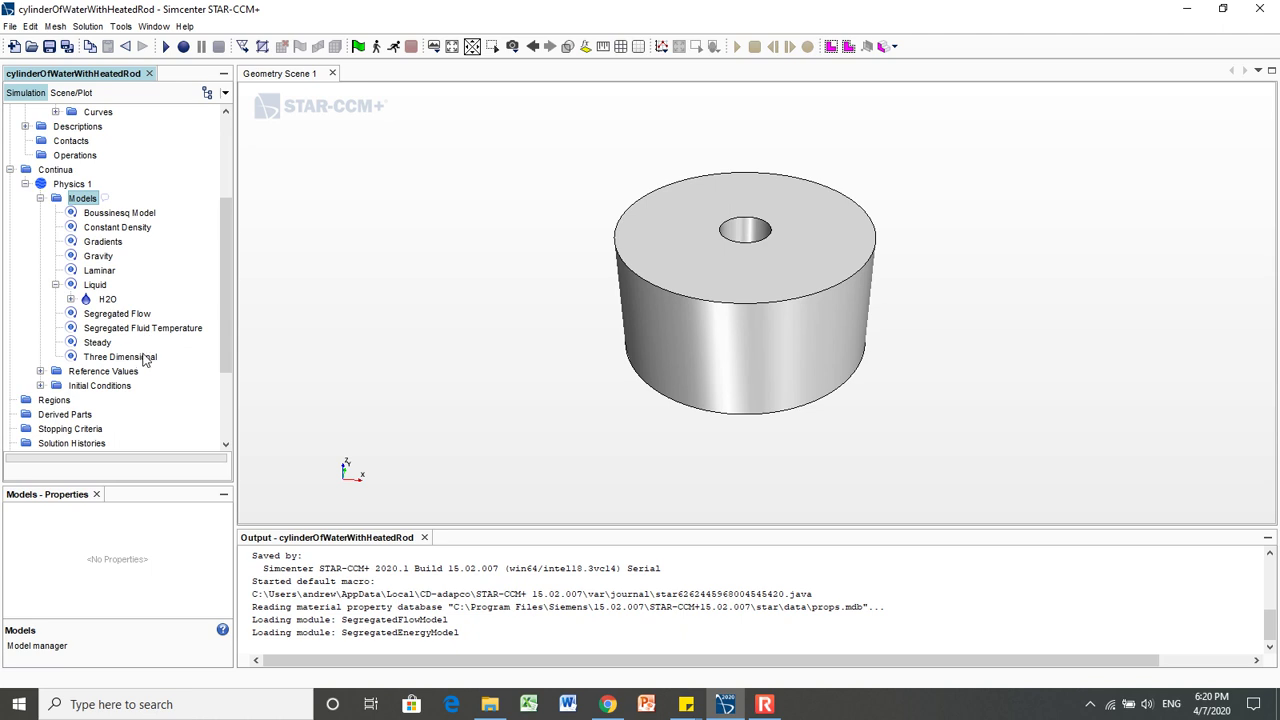
pyautogui.click(56, 285)
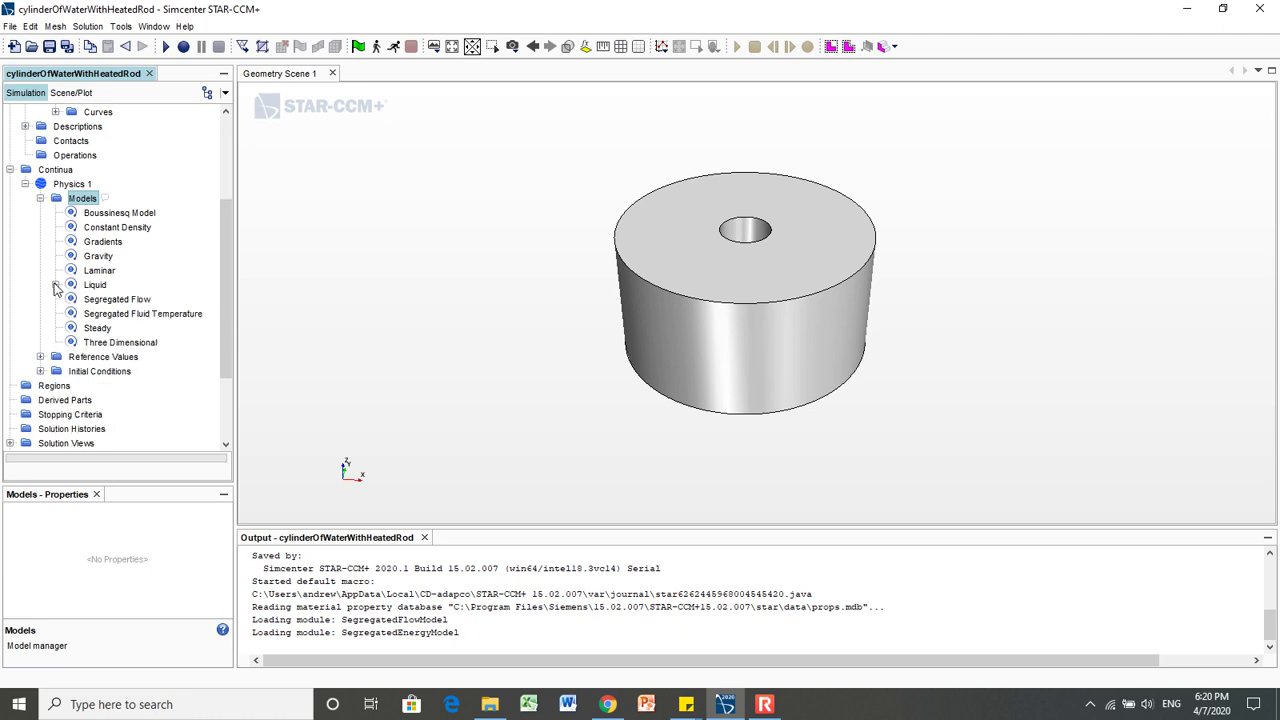
pyautogui.click(56, 285)
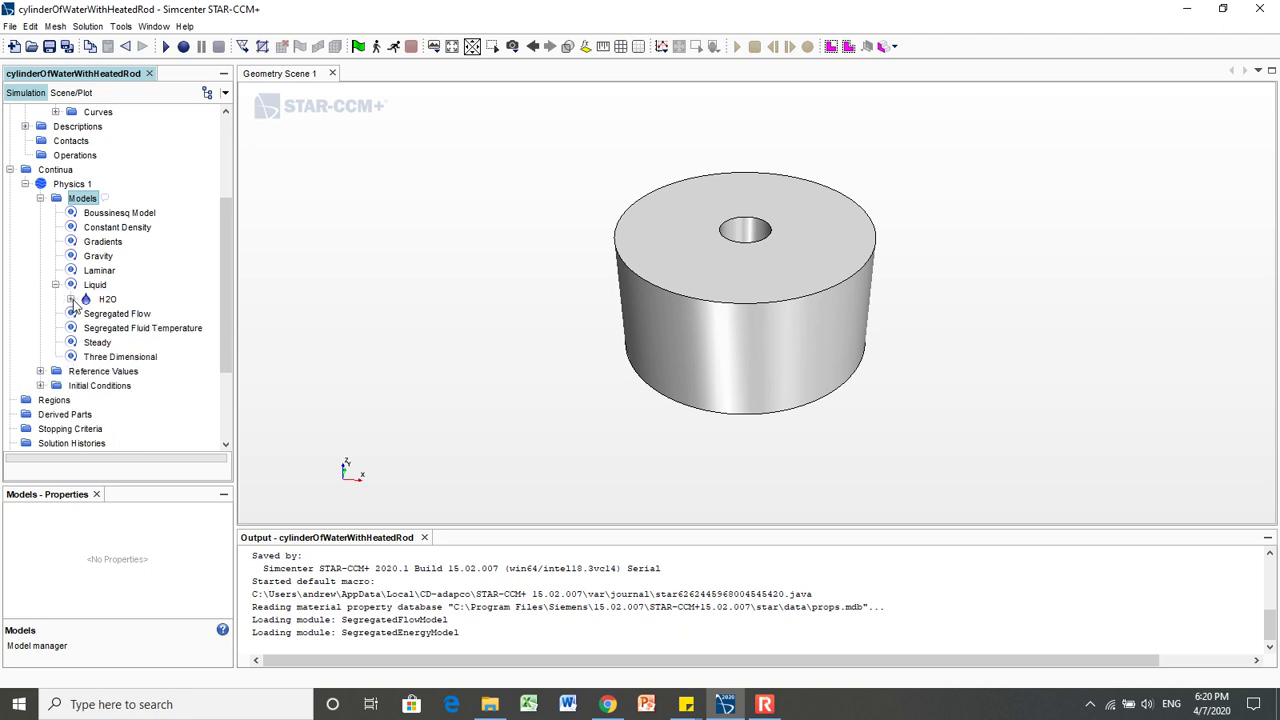
pyautogui.click(71, 300)
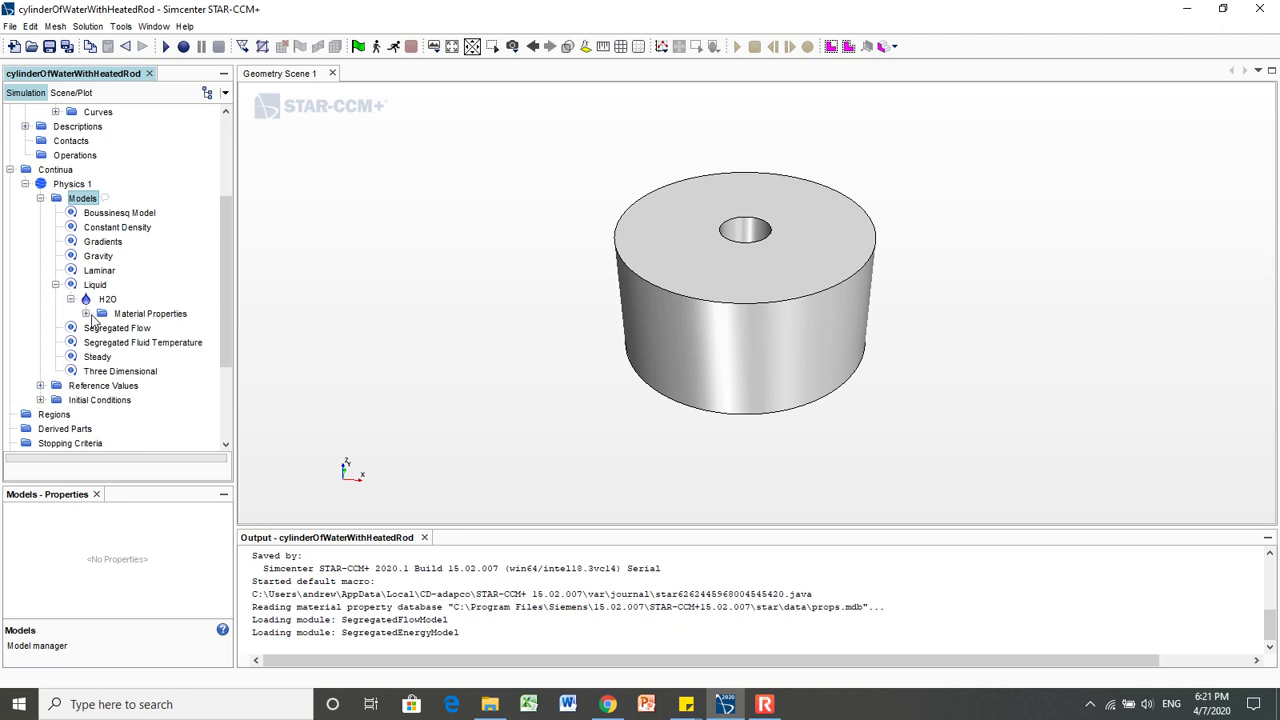
pyautogui.click(87, 314)
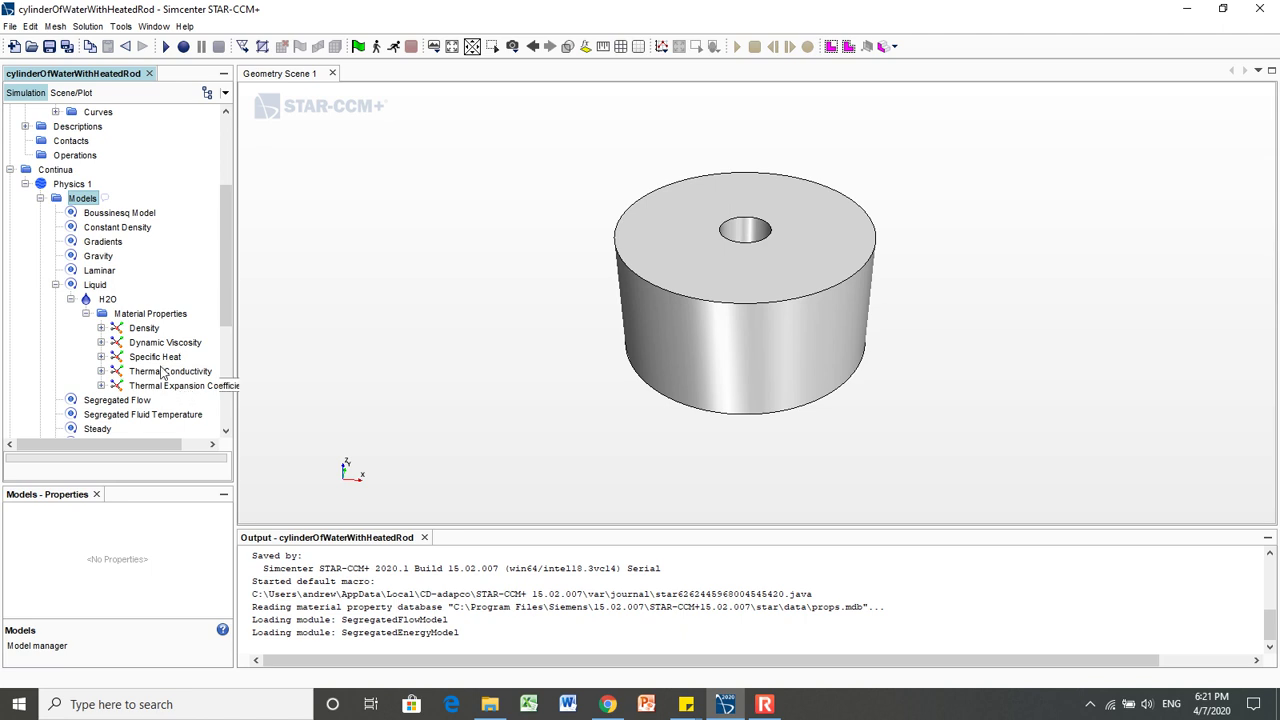
pyautogui.click(101, 328)
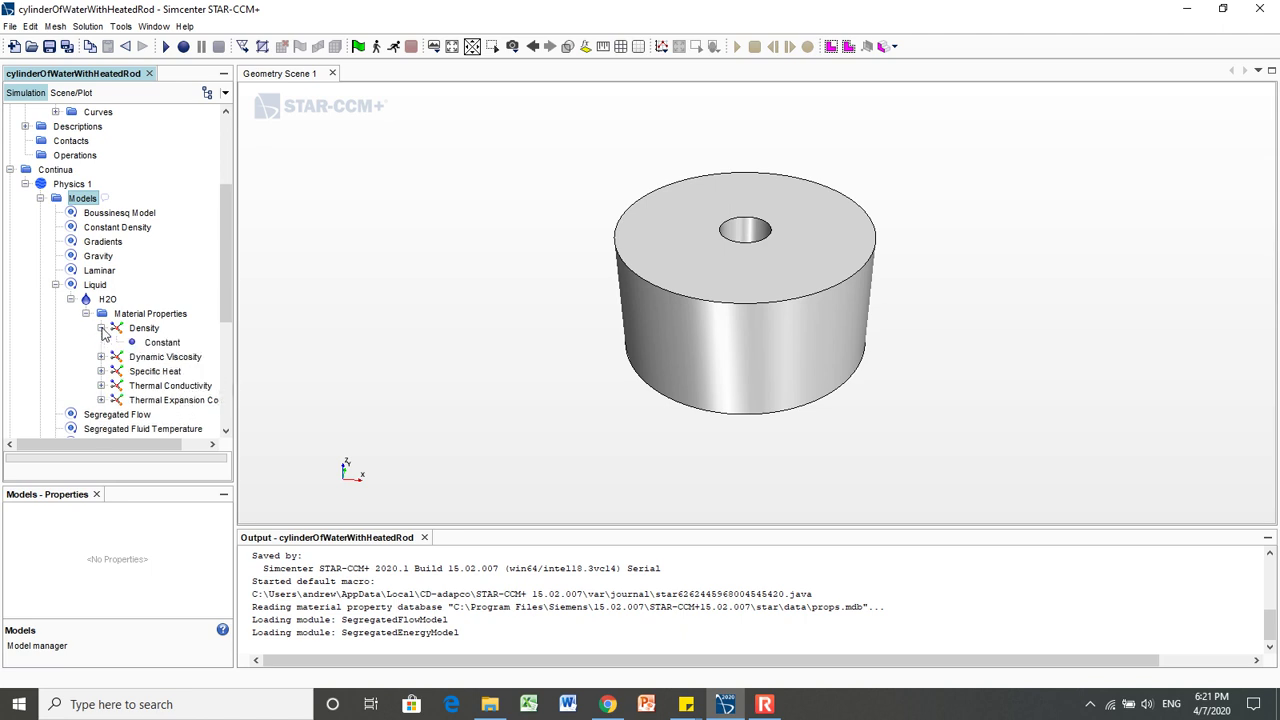
pyautogui.click(164, 344)
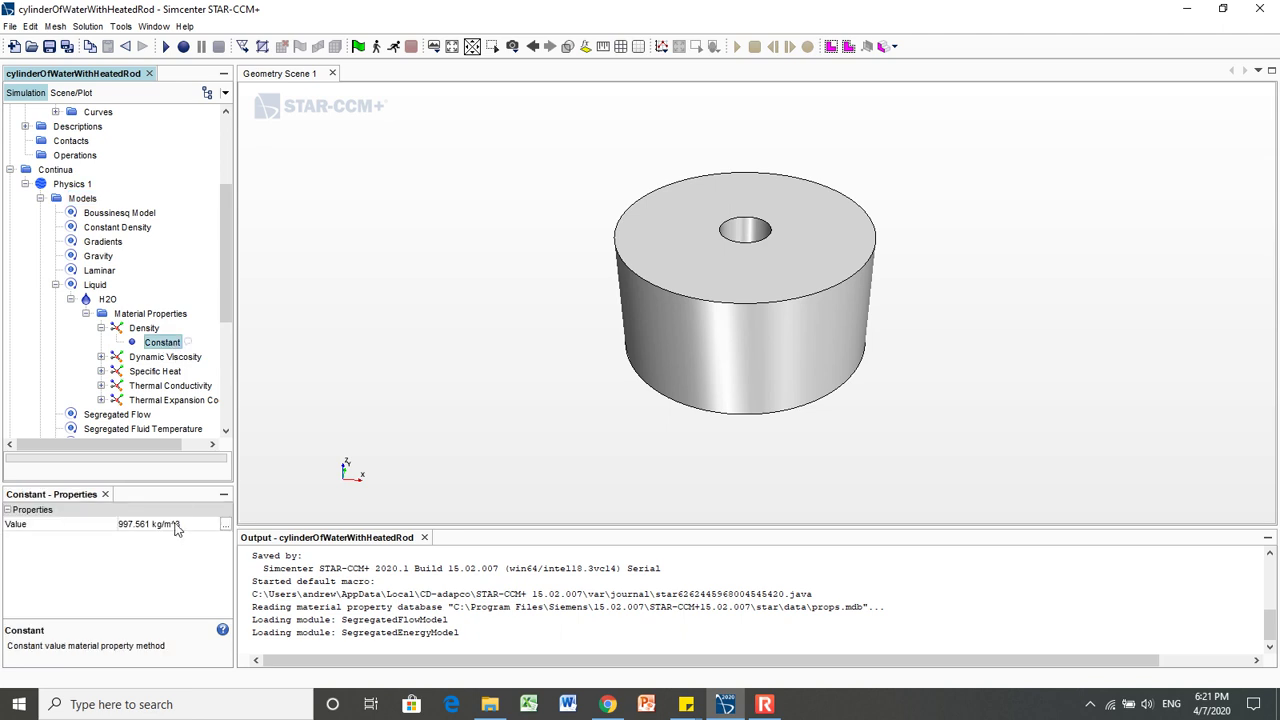
pyautogui.click(181, 525)
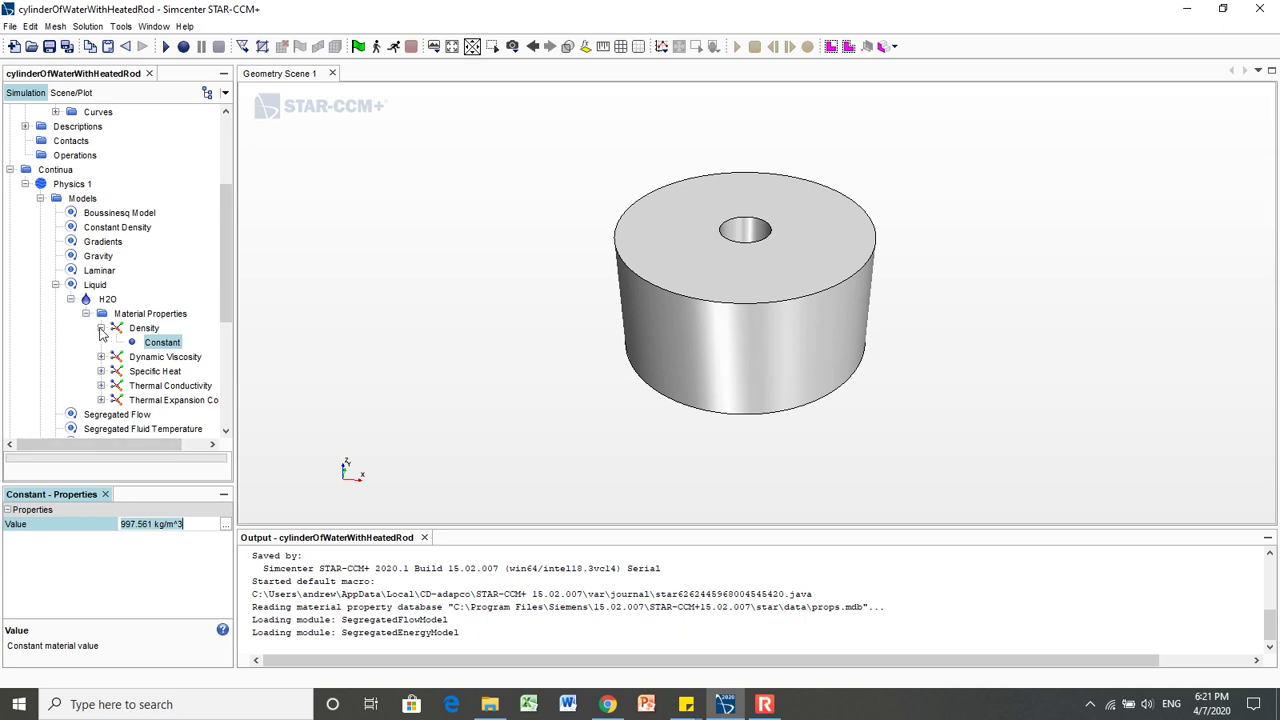
pyautogui.click(101, 329)
pyautogui.click(101, 342)
pyautogui.click(162, 357)
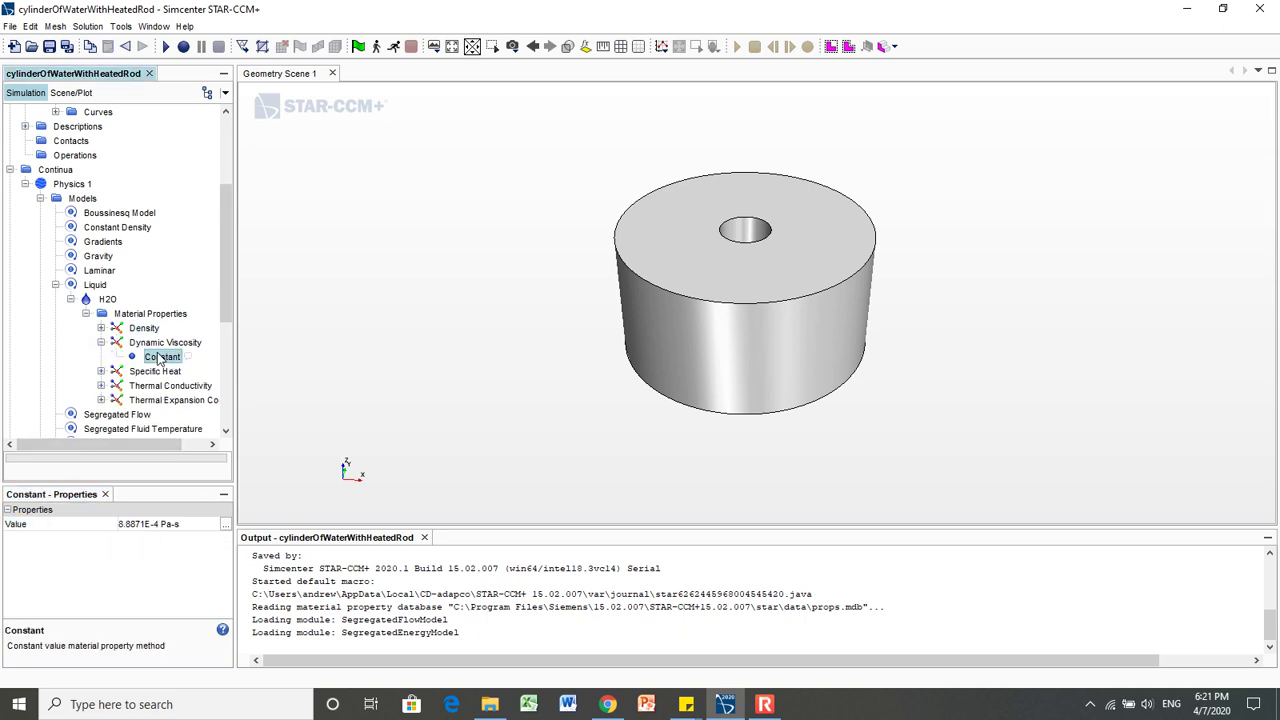
pyautogui.click(101, 371)
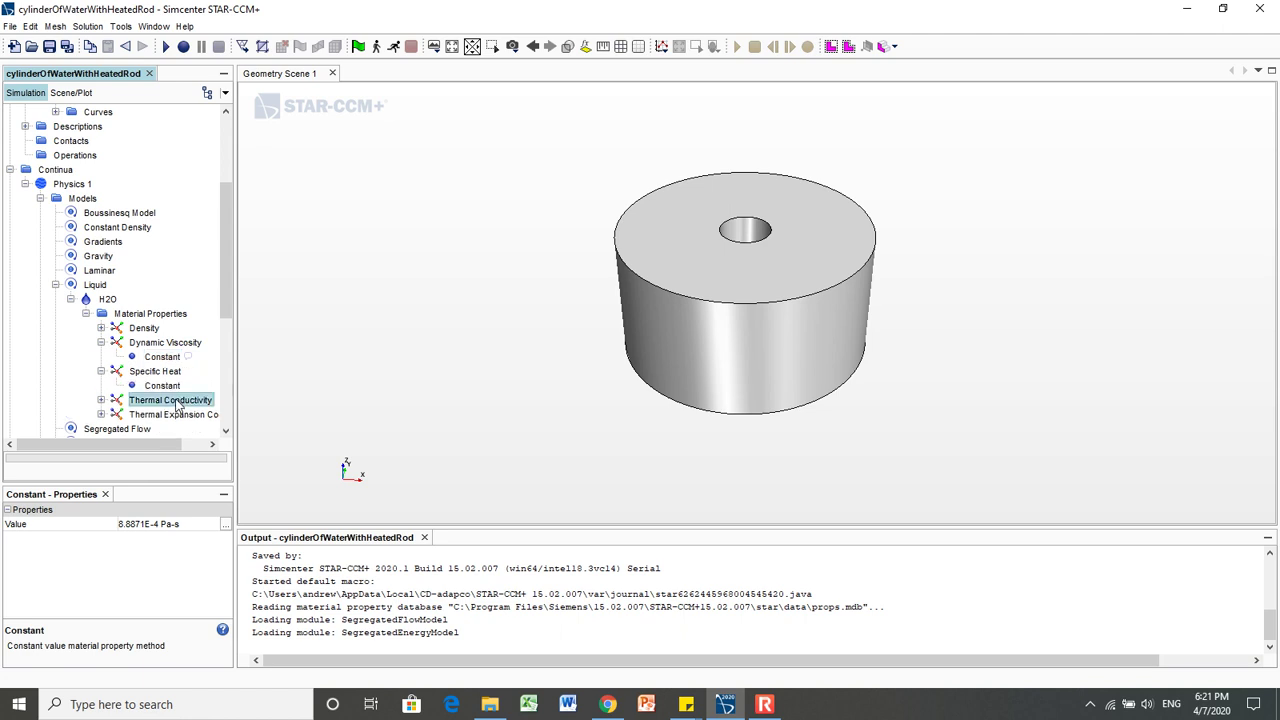
pyautogui.click(162, 386)
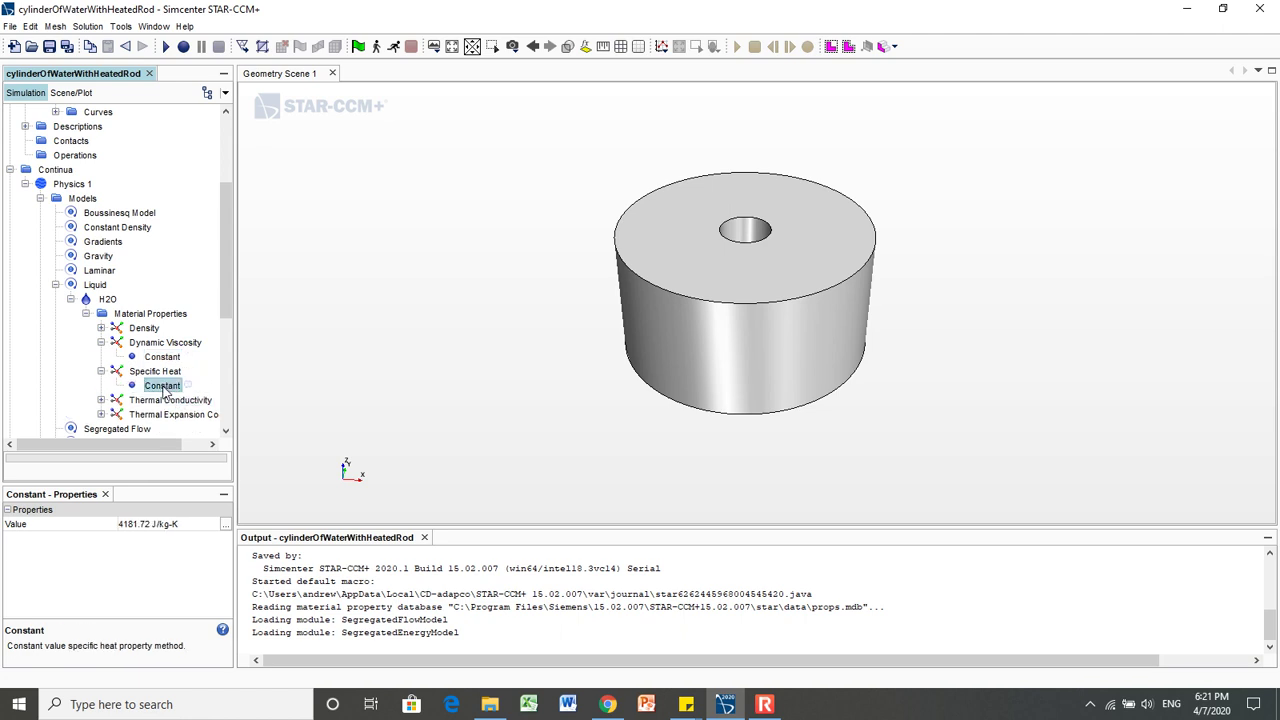
pyautogui.click(101, 400)
pyautogui.click(160, 428)
pyautogui.click(163, 414)
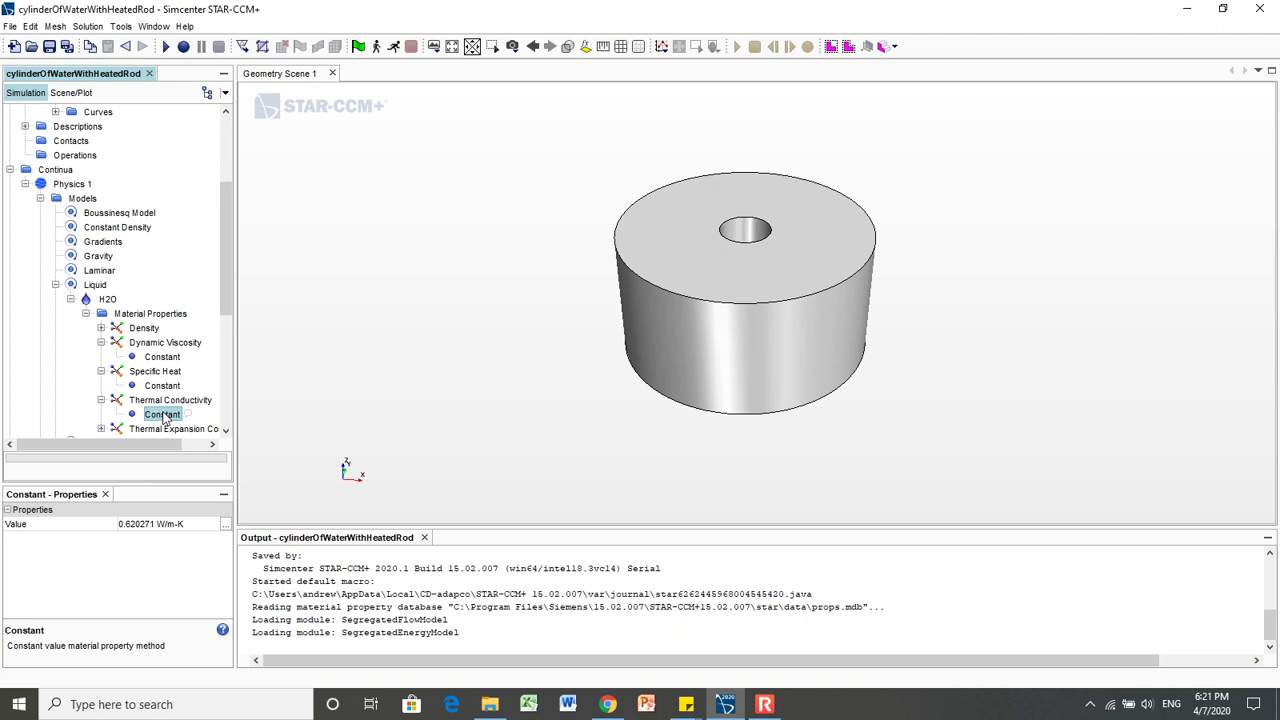
pyautogui.scroll(-3, 163, 415)
pyautogui.click(101, 313)
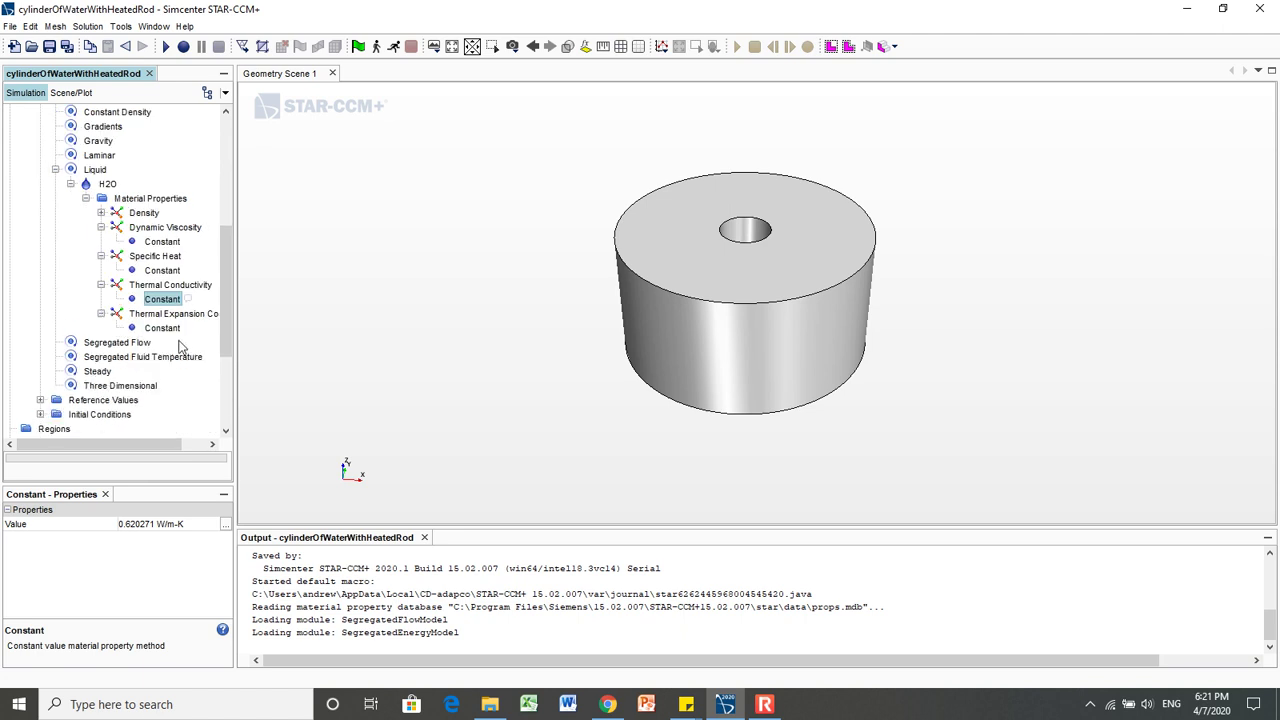
pyautogui.click(160, 328)
pyautogui.click(101, 227)
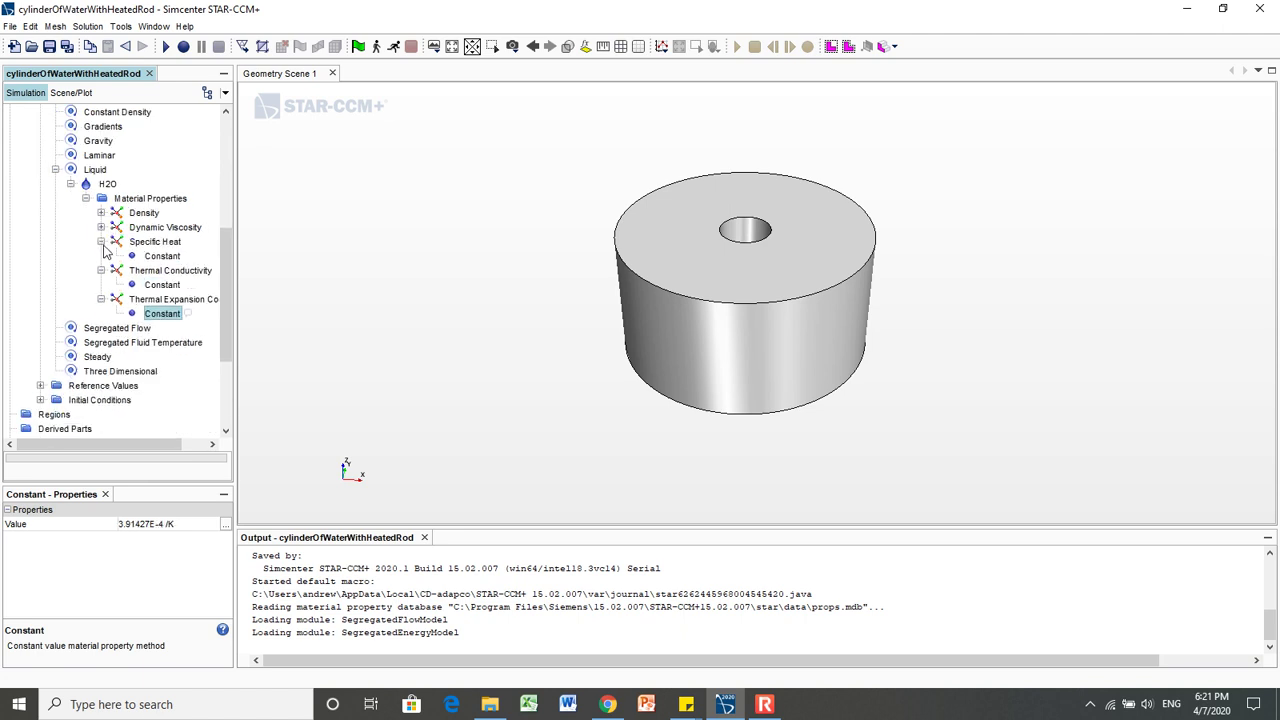
pyautogui.click(101, 241)
pyautogui.click(101, 256)
pyautogui.click(101, 270)
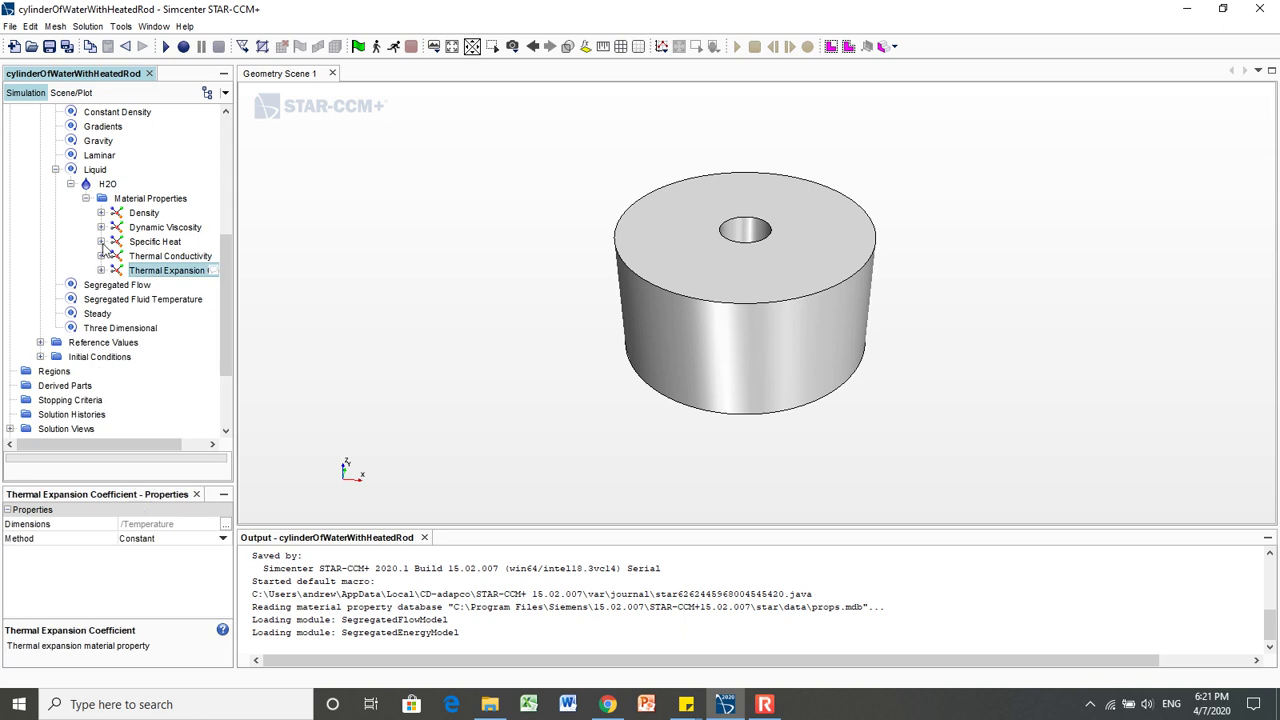
pyautogui.scroll(5, 172, 262)
pyautogui.scroll(-3, 157, 292)
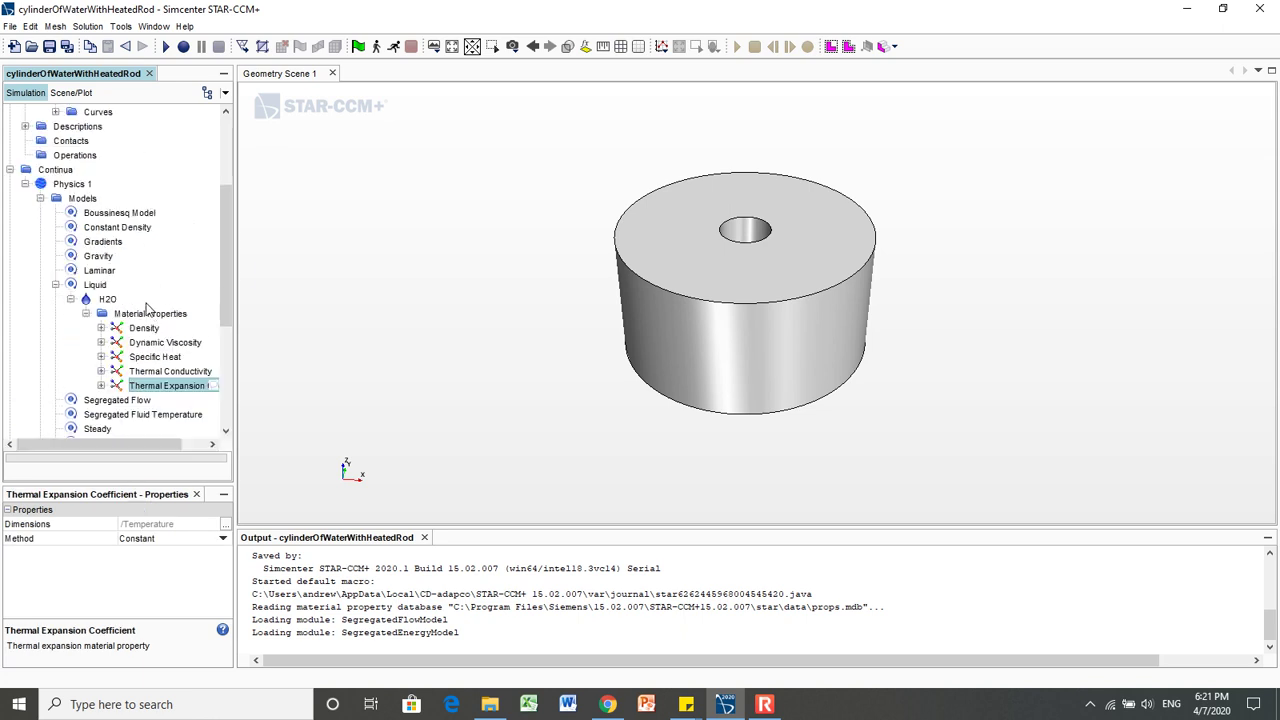
pyautogui.click(108, 299)
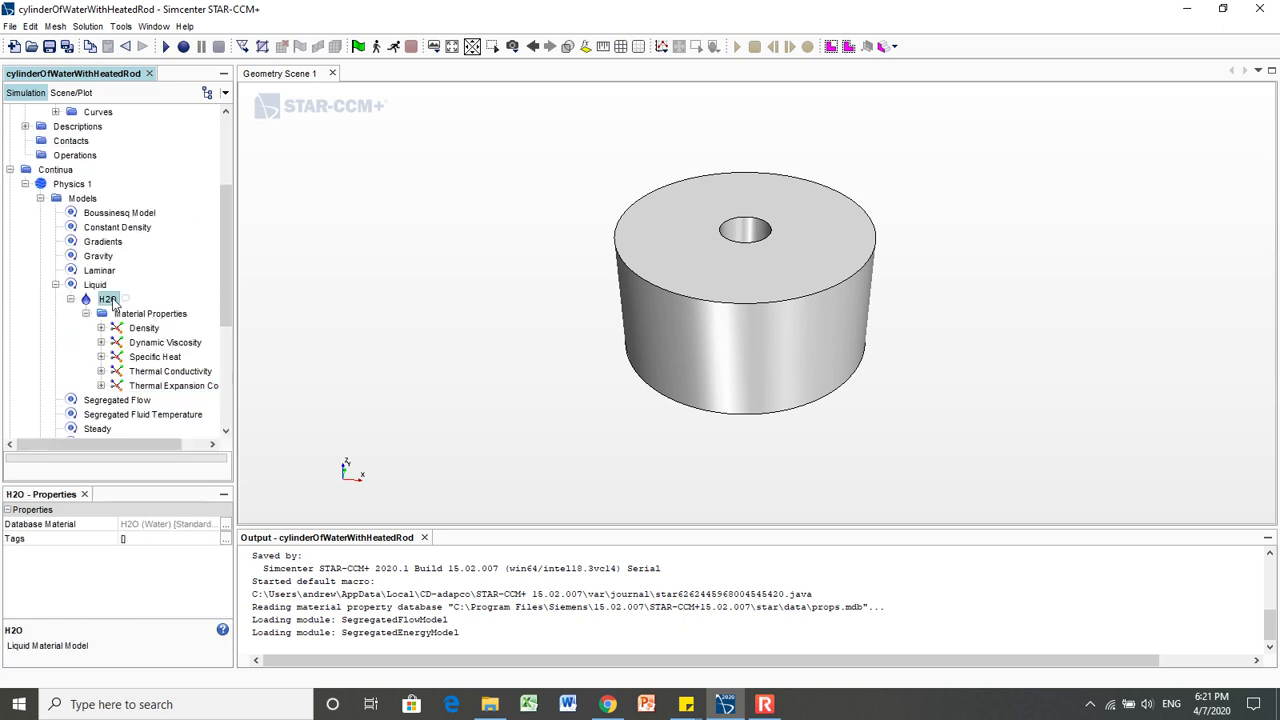
pyautogui.rightClick(113, 302)
pyautogui.click(178, 277)
pyautogui.rightClick(168, 316)
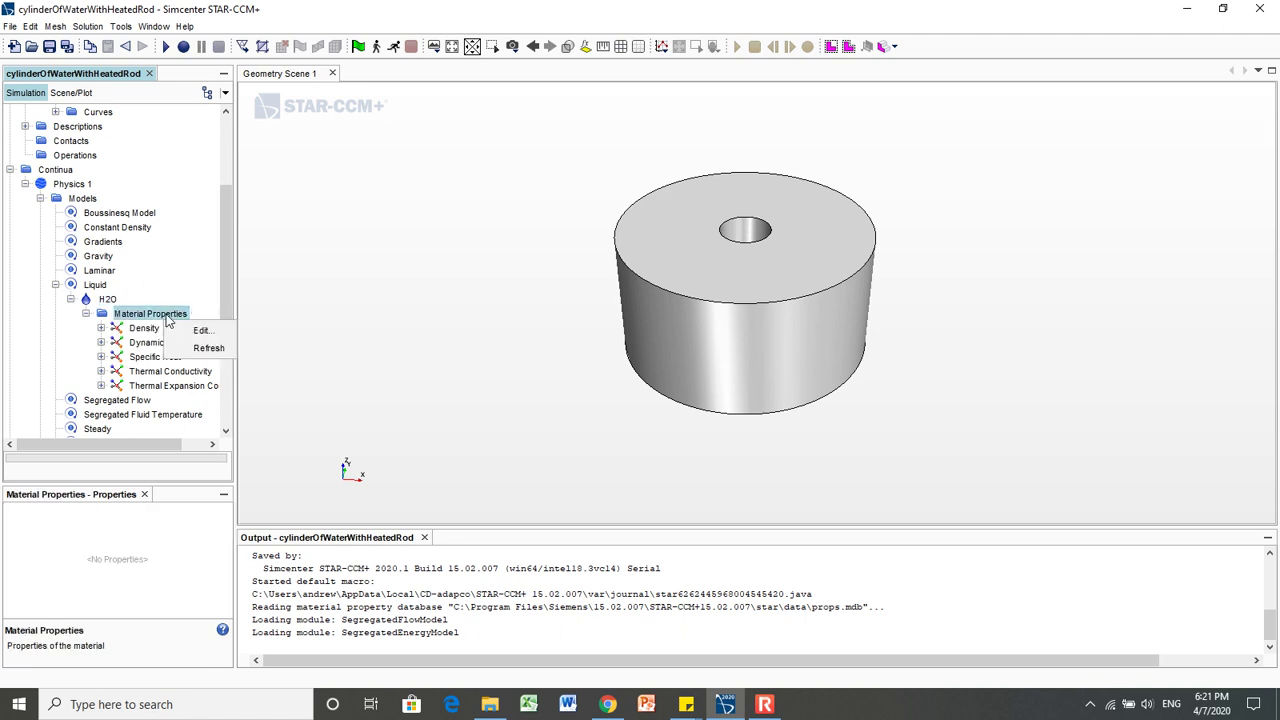
pyautogui.click(172, 298)
pyautogui.click(95, 285)
pyautogui.rightClick(97, 288)
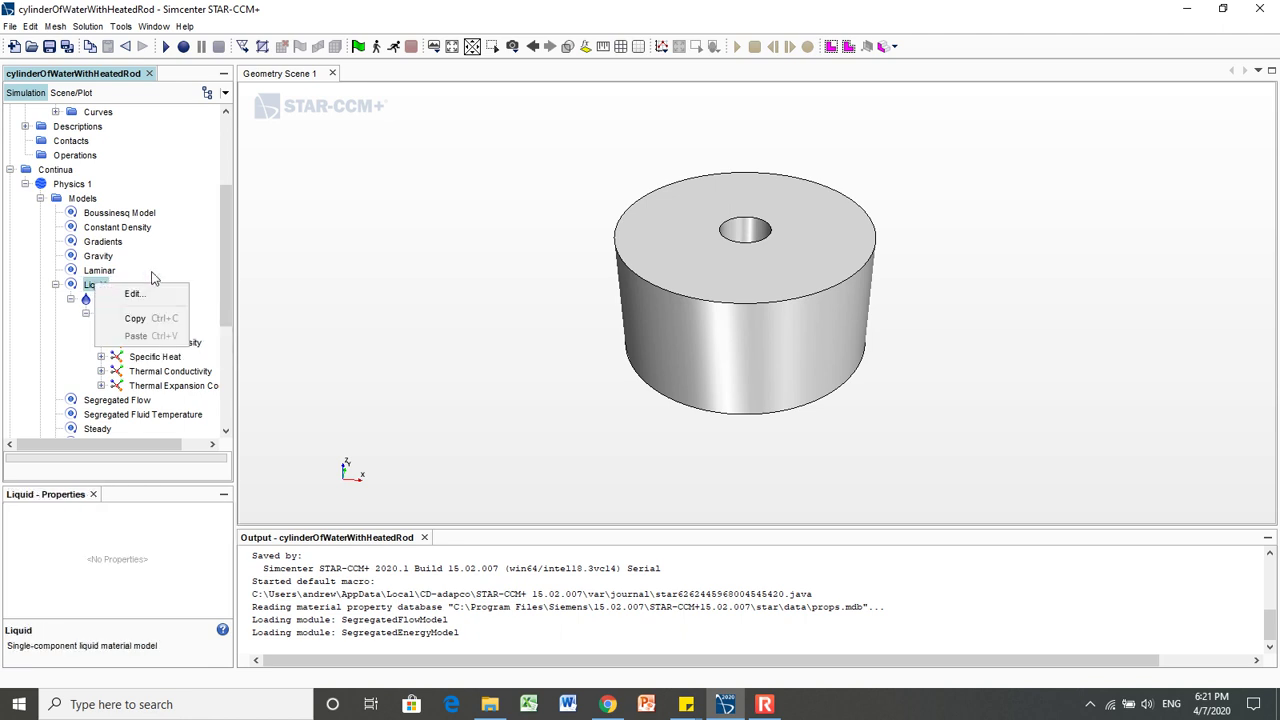
pyautogui.click(160, 278)
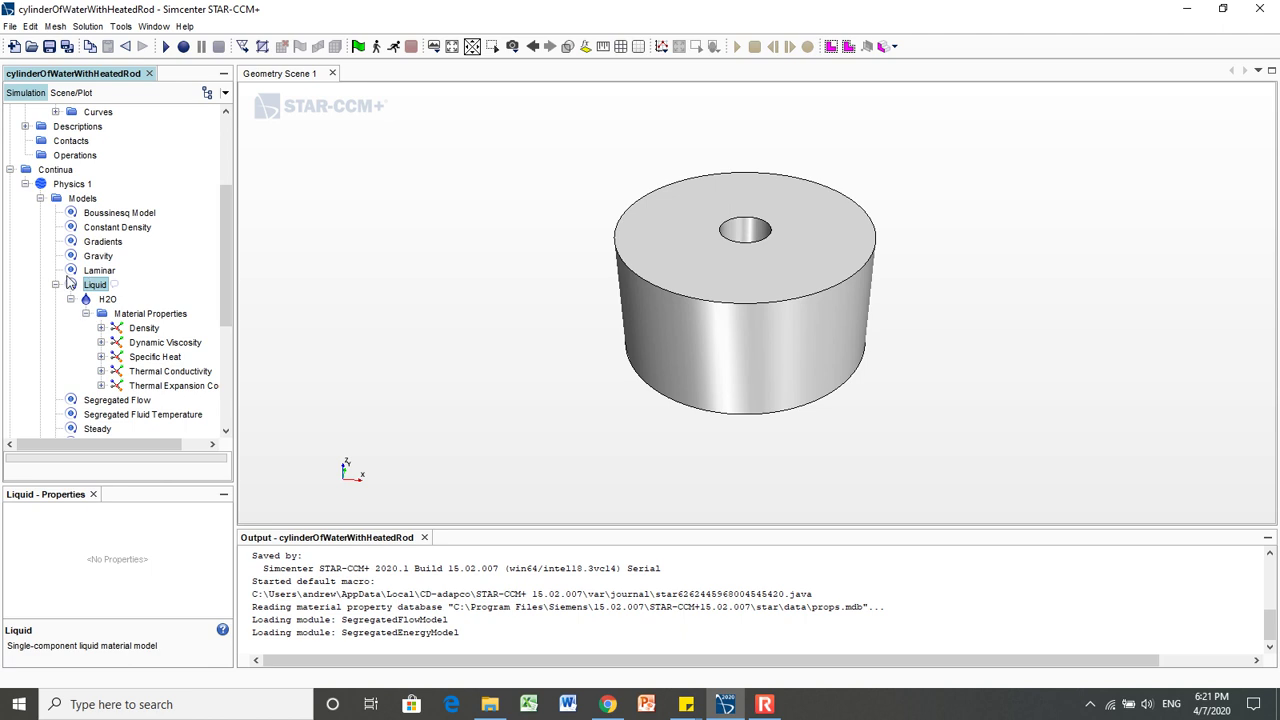
pyautogui.click(86, 313)
pyautogui.click(70, 299)
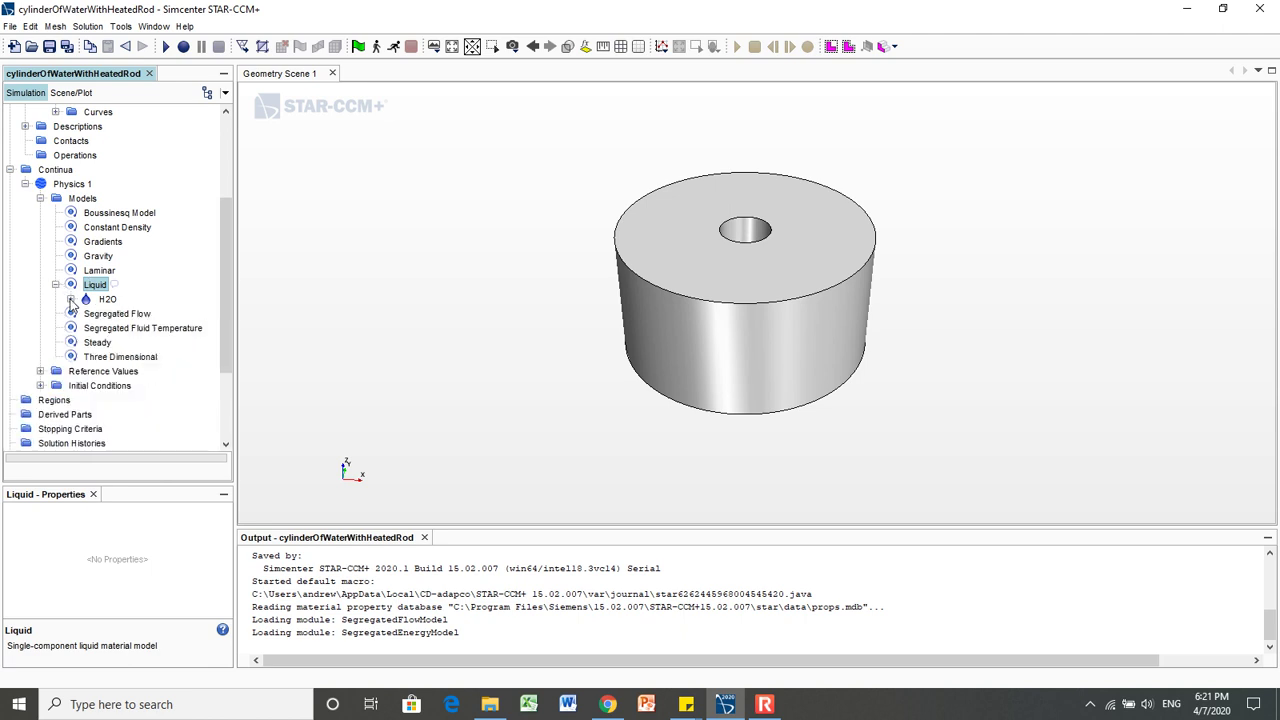
pyautogui.click(56, 285)
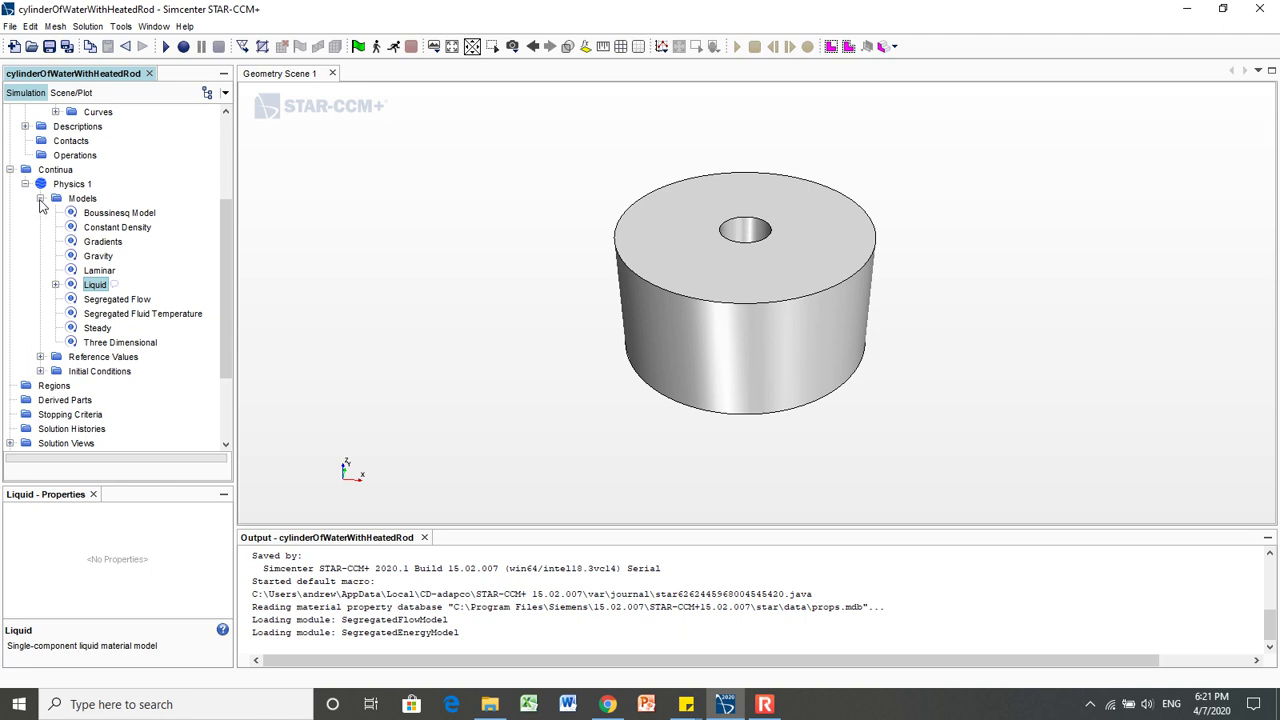
# - Rename the Physics 1 continuum to 'water'
pyautogui.click(80, 186)
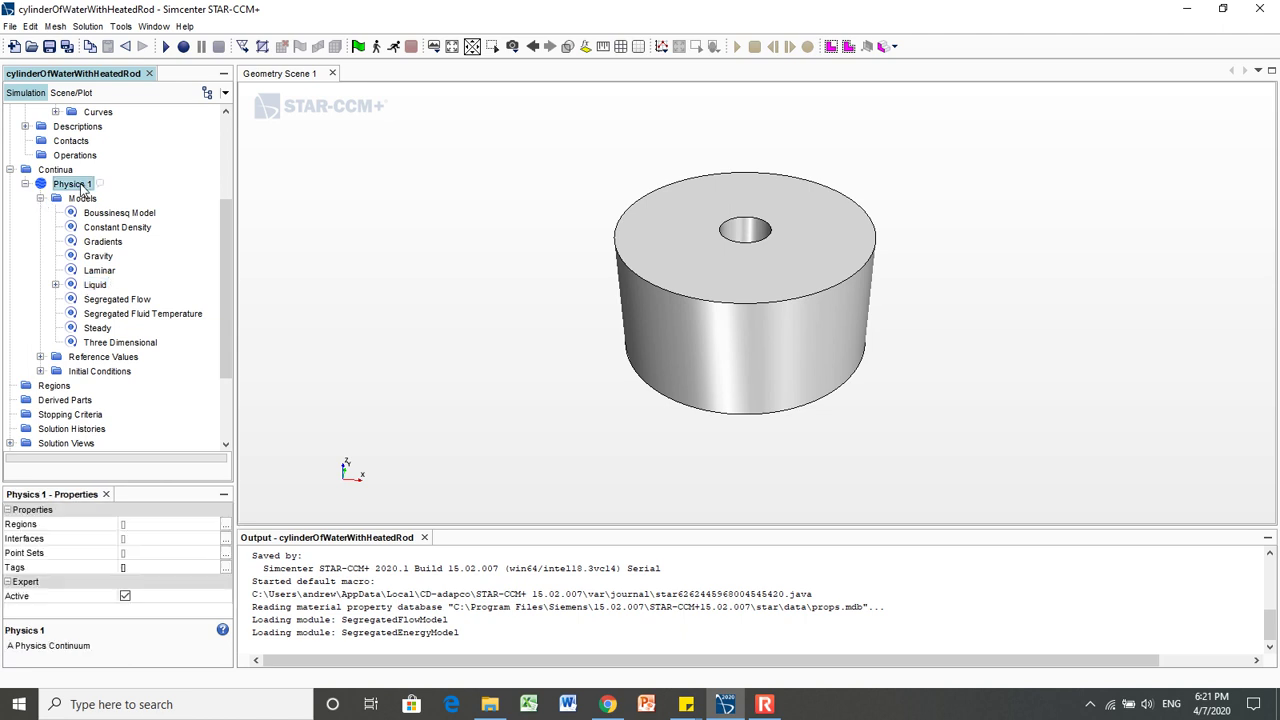
pyautogui.click(82, 186)
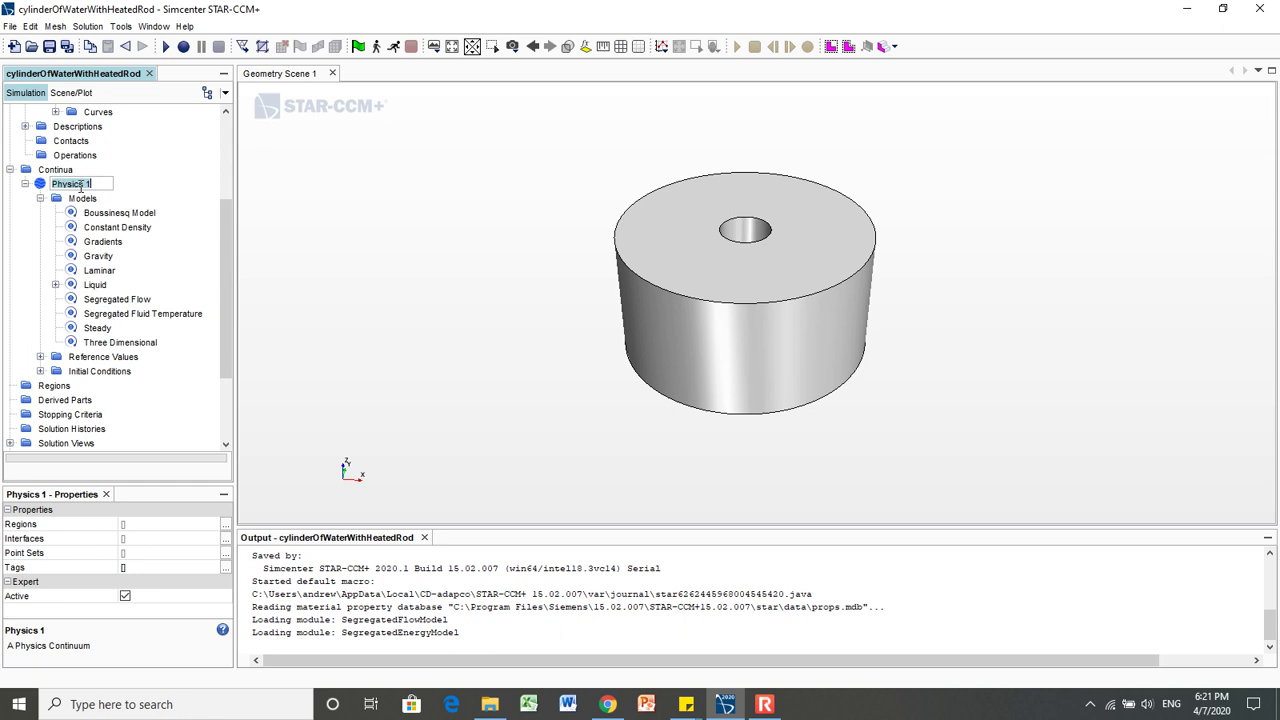
pyautogui.write('water')
pyautogui.click(201, 173)
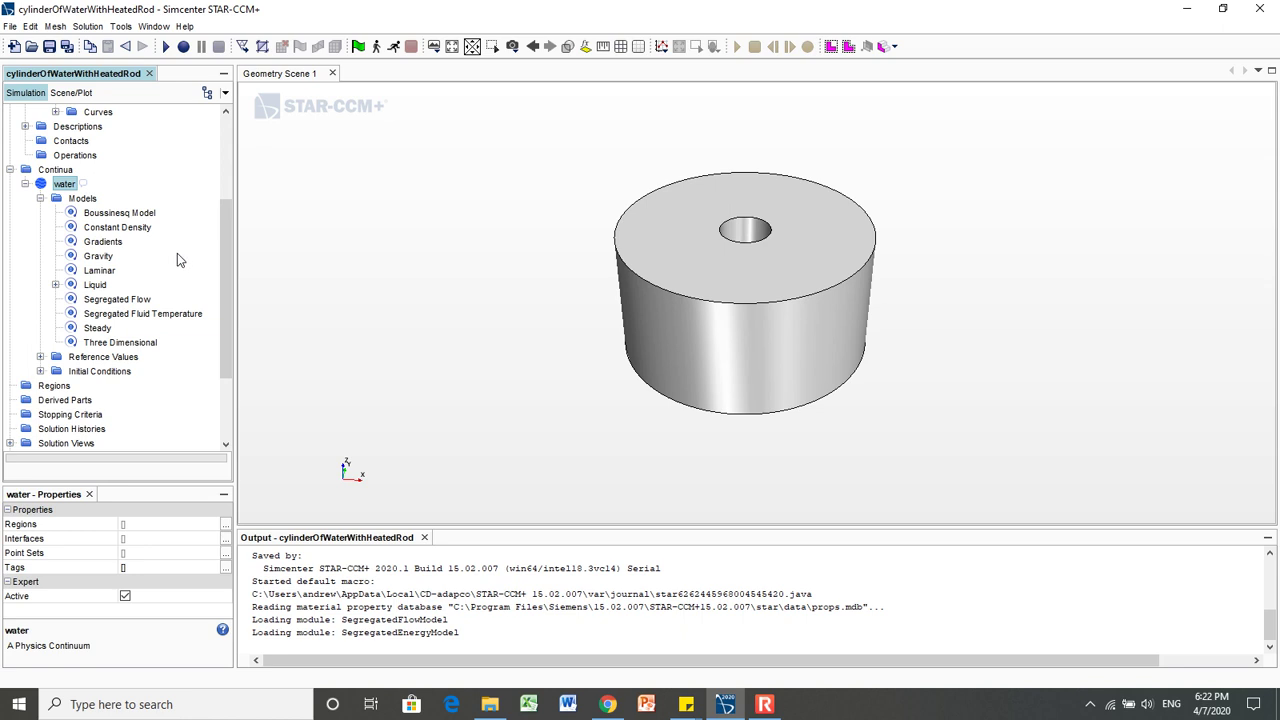
pyautogui.scroll(3, 175, 260)
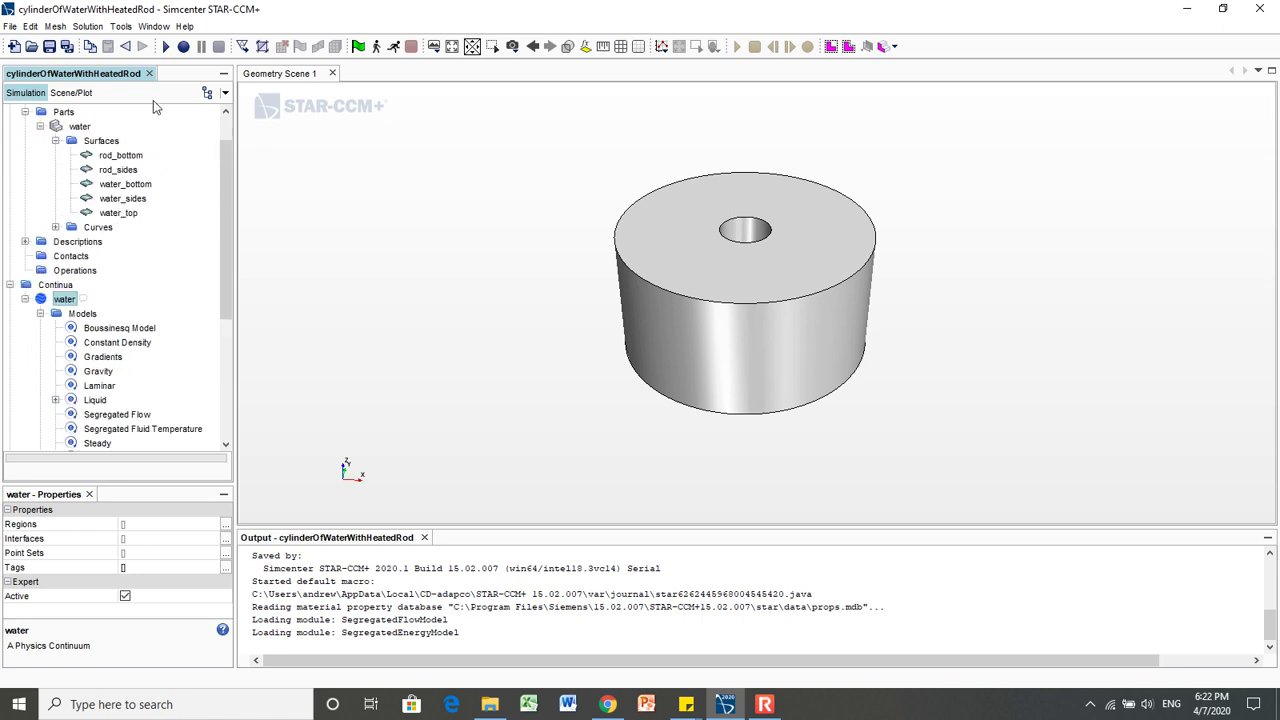